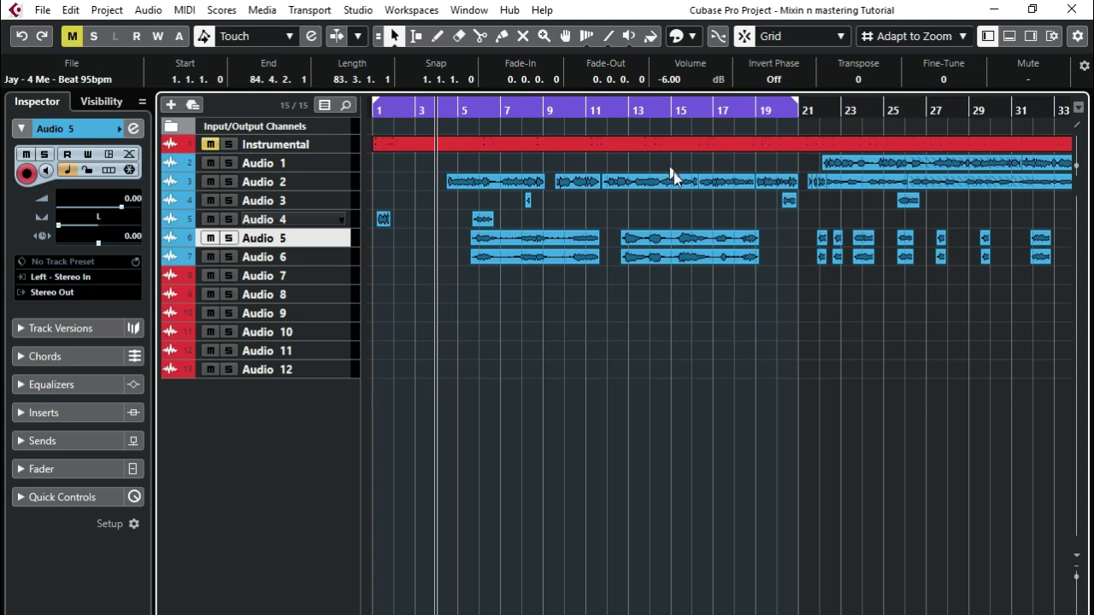
Rename tracks Audio 1, Audio 2 and Audio 3 to 'Lead Vox 1', 'Lead Vox 2' and 'Lead Vox 3'.
{"action": "double_click", "coordinate": [290, 164]}
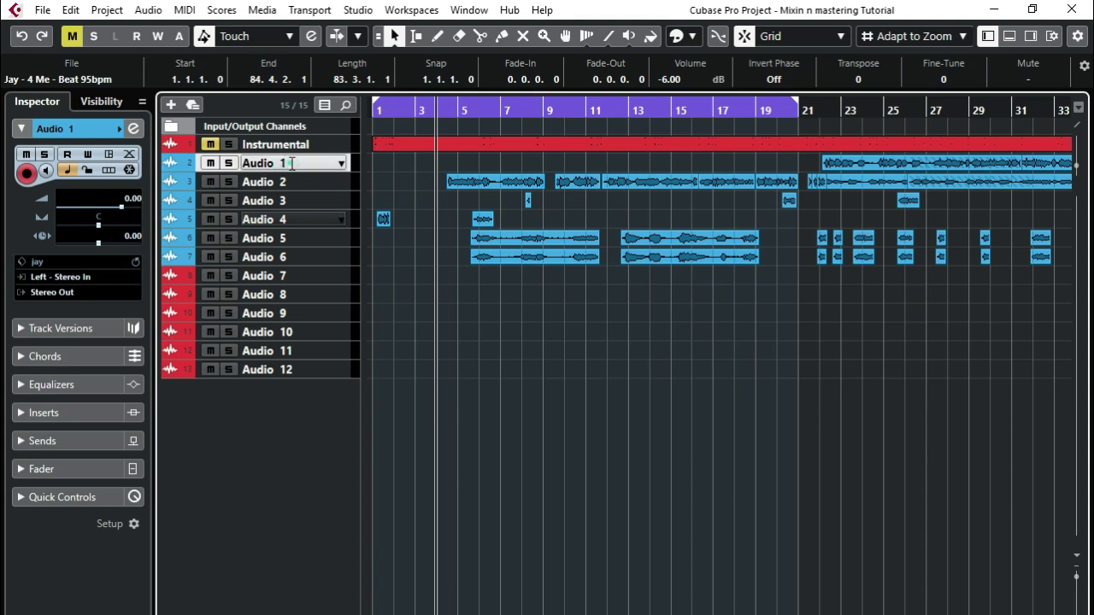
{"action": "left_click", "coordinate": [298, 161]}
{"action": "double_click", "coordinate": [299, 160]}
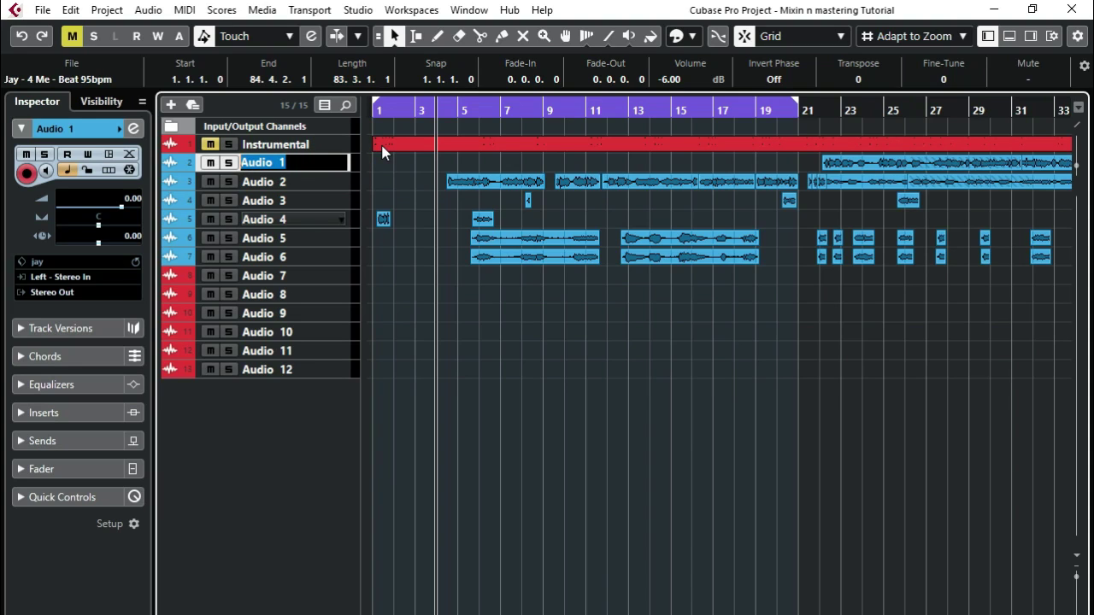
{"action": "type", "text": "Lead"}
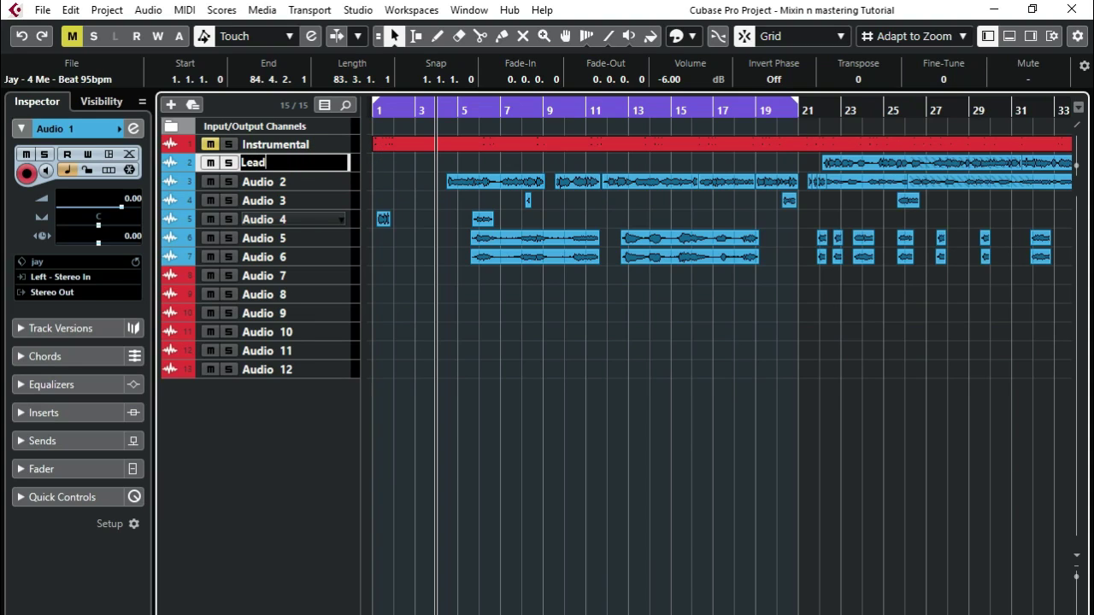
{"action": "type", "text": " Vox 1"}
{"action": "key", "text": "Return"}
{"action": "left_click", "coordinate": [300, 181]}
{"action": "double_click", "coordinate": [301, 181]}
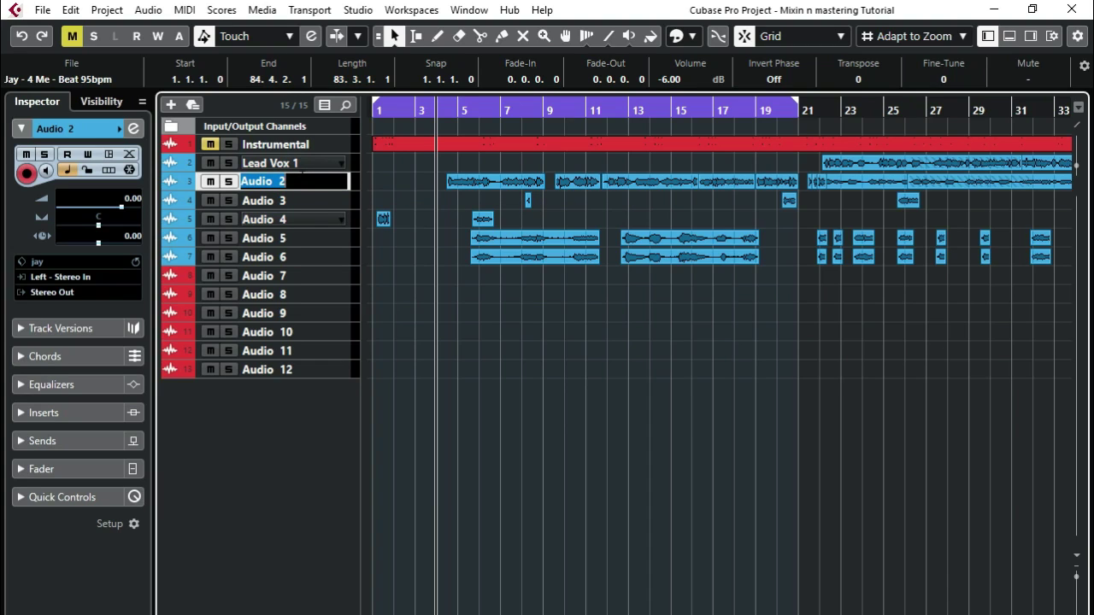
{"action": "type", "text": "Le"}
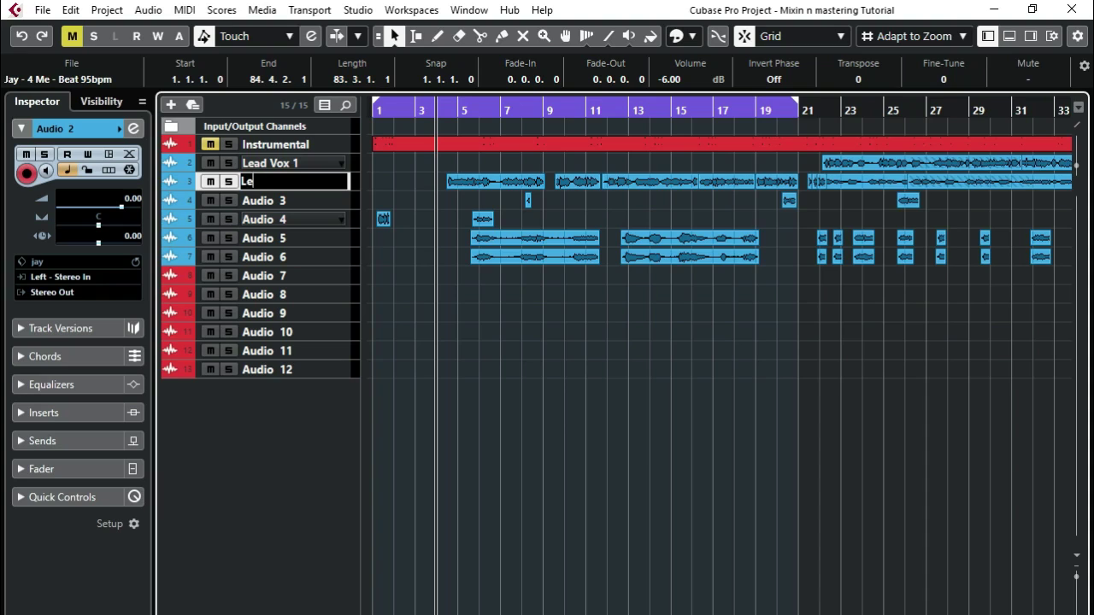
{"action": "type", "text": "ad Vox 2"}
{"action": "left_click", "coordinate": [294, 200]}
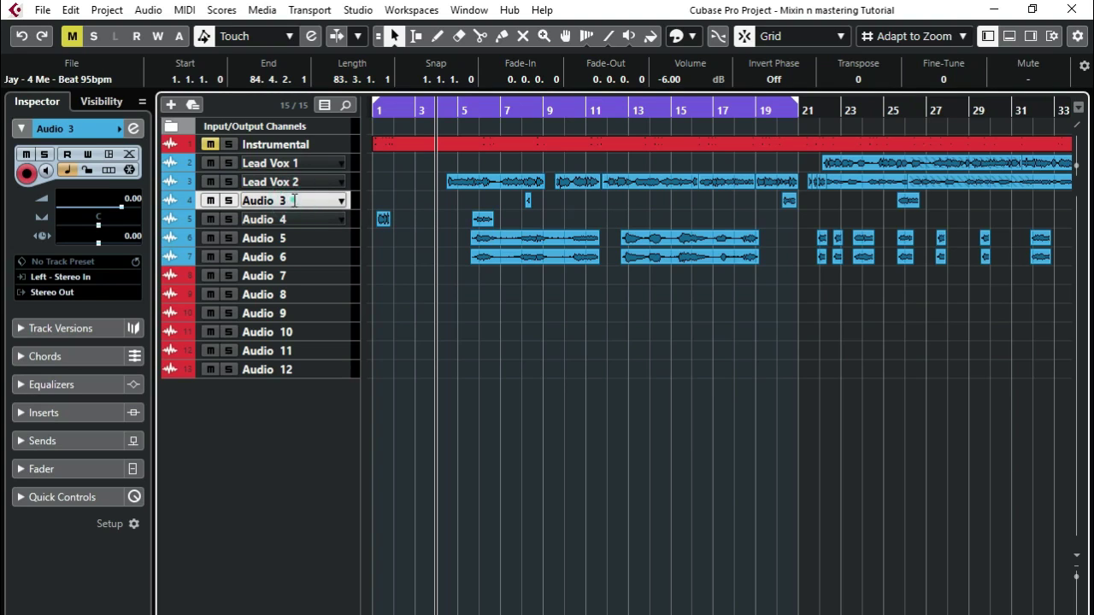
{"action": "double_click", "coordinate": [294, 200]}
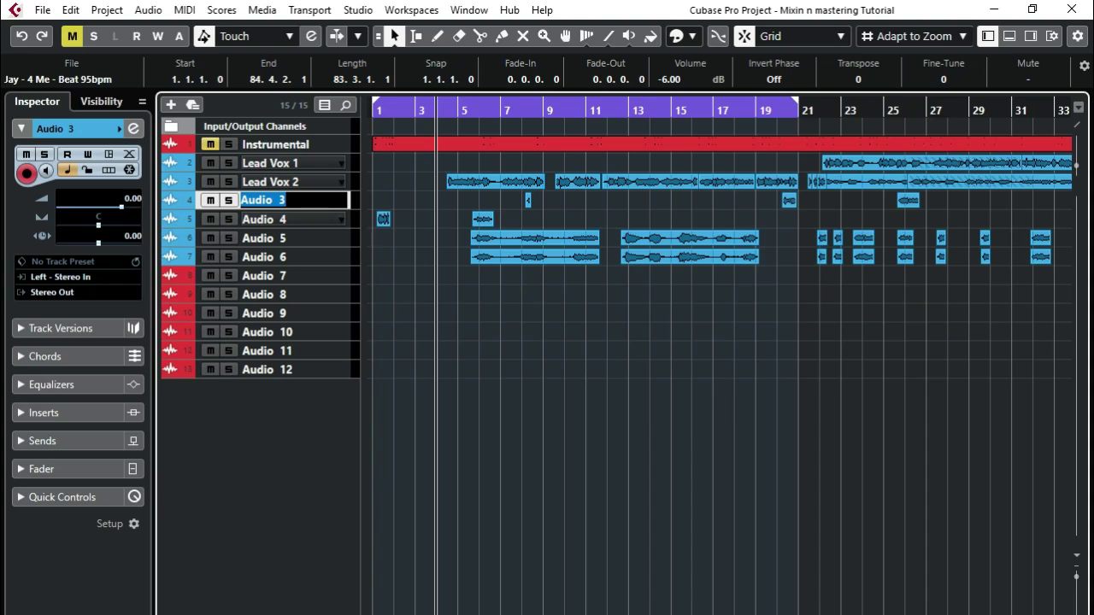
{"action": "type", "text": "Lead"}
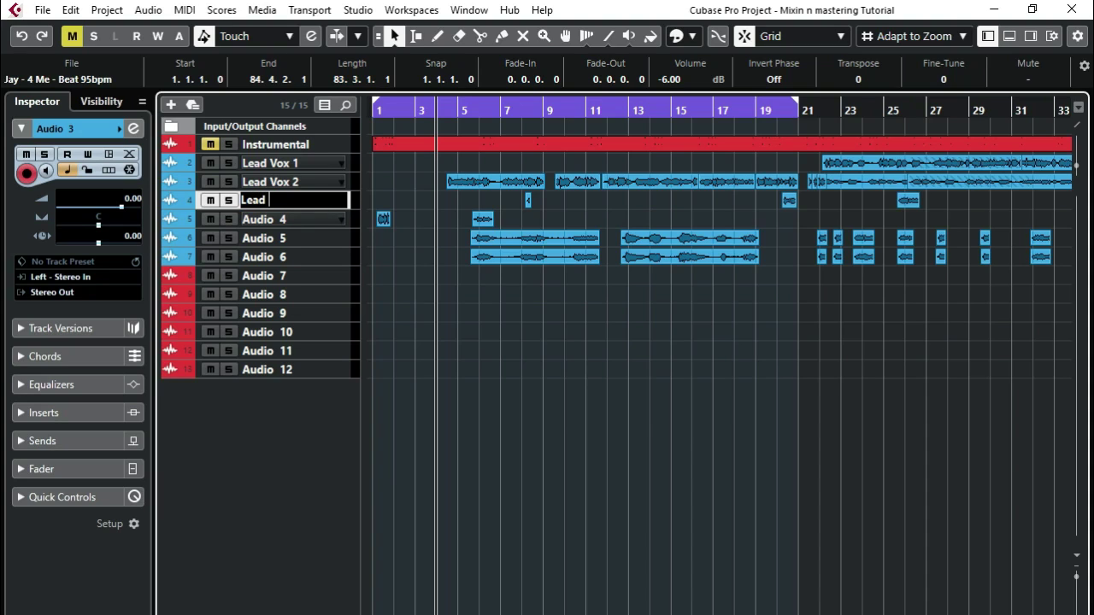
{"action": "type", "text": " Vox 3"}
{"action": "left_click", "coordinate": [305, 216]}
Rename Audio 4, the track below Lead Vox 3, to 'Telephone Vox'.
{"action": "double_click", "coordinate": [291, 219]}
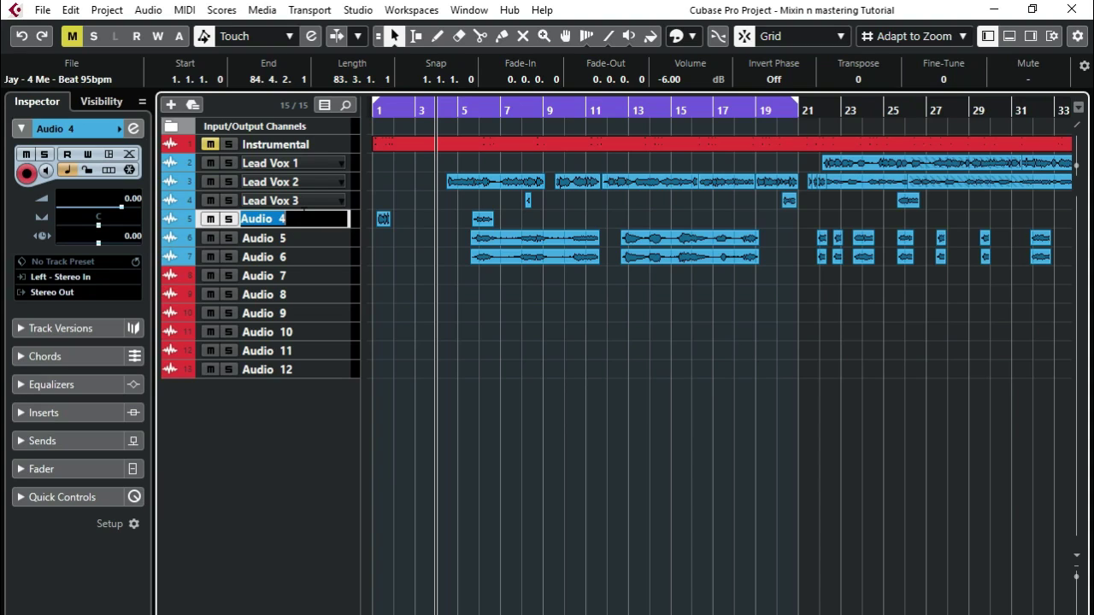
{"action": "type", "text": "Tele"}
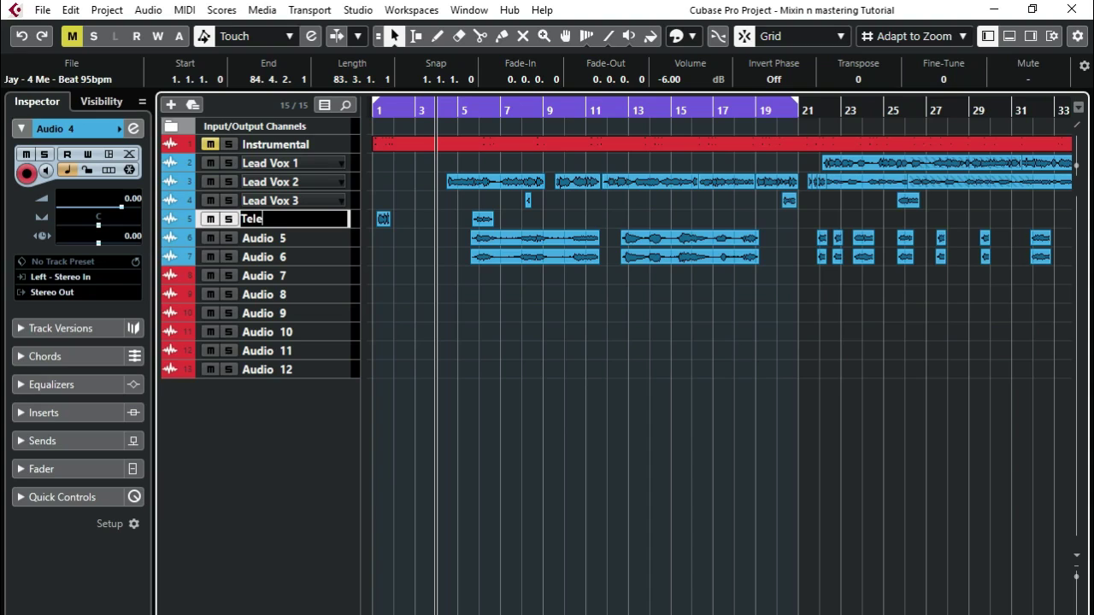
{"action": "type", "text": "phone Vox"}
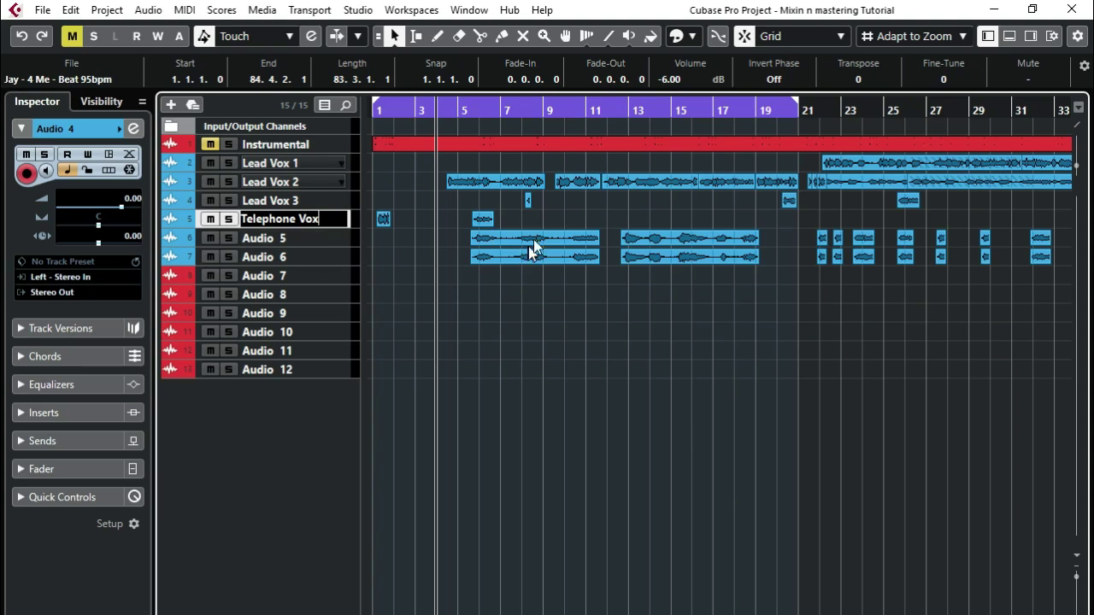
{"action": "left_click", "coordinate": [295, 235]}
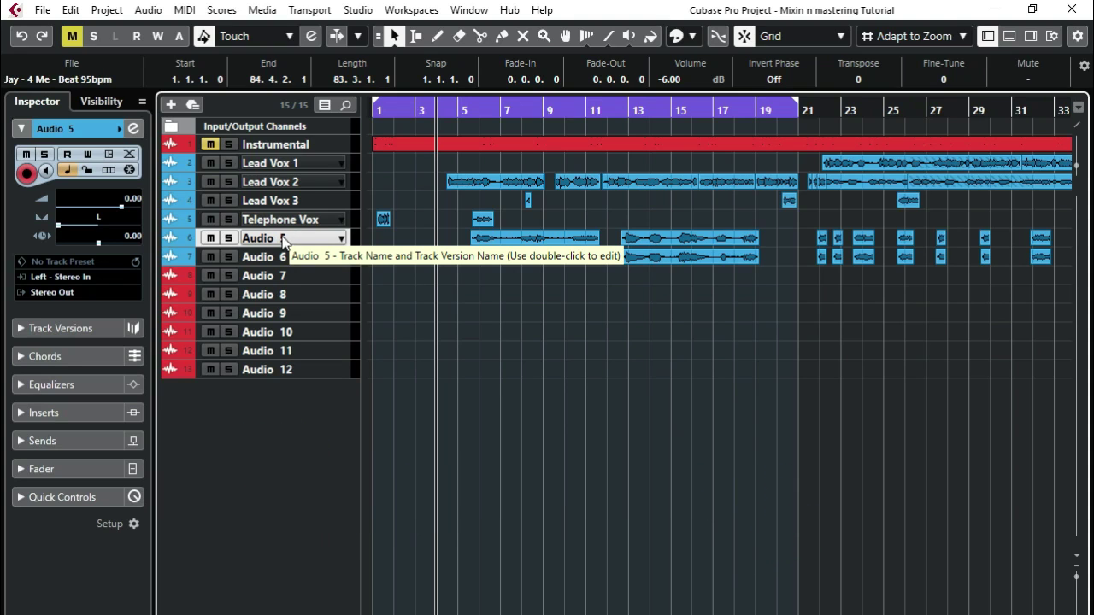
Rename Audio 5, Audio 6 and Audio 7 to 'Backing Left', 'Backing Right' and 'Backing Vox'.
{"action": "double_click", "coordinate": [284, 240]}
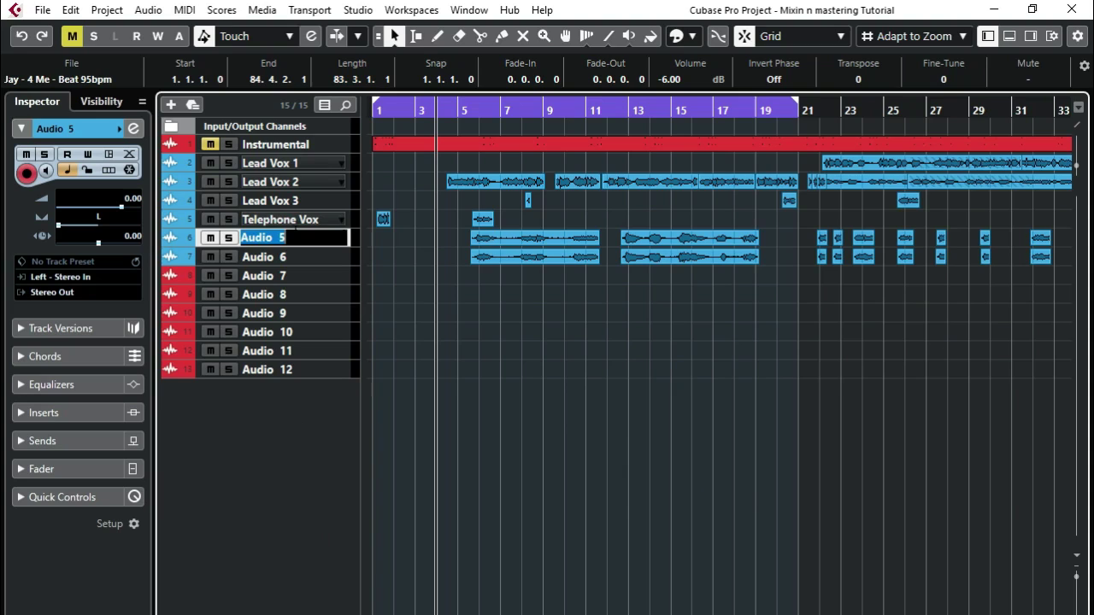
{"action": "type", "text": "Back"}
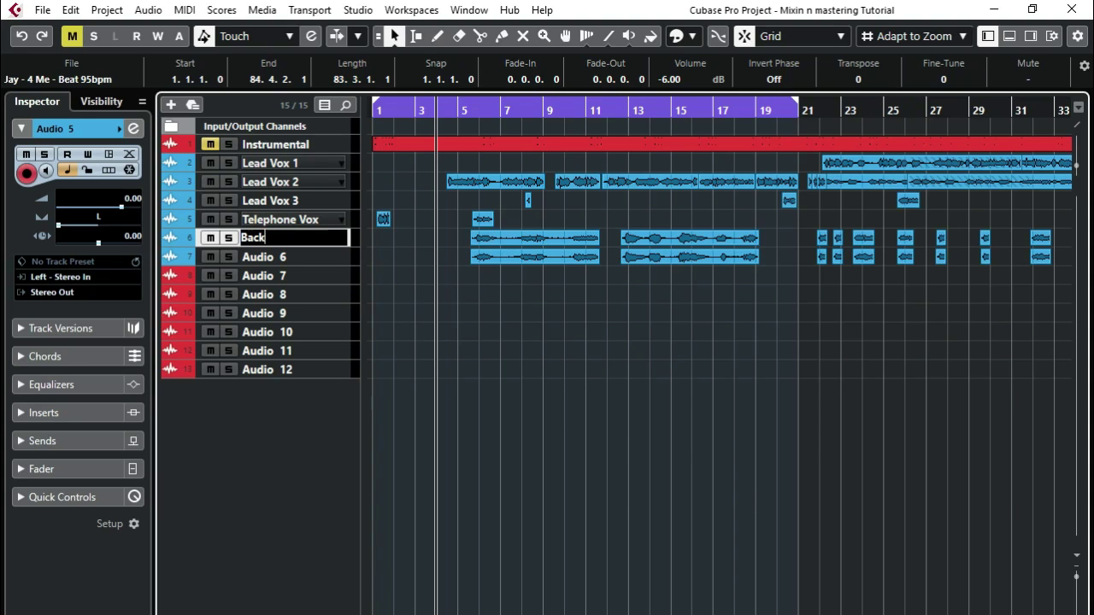
{"action": "type", "text": "ing Left"}
{"action": "left_click", "coordinate": [299, 257]}
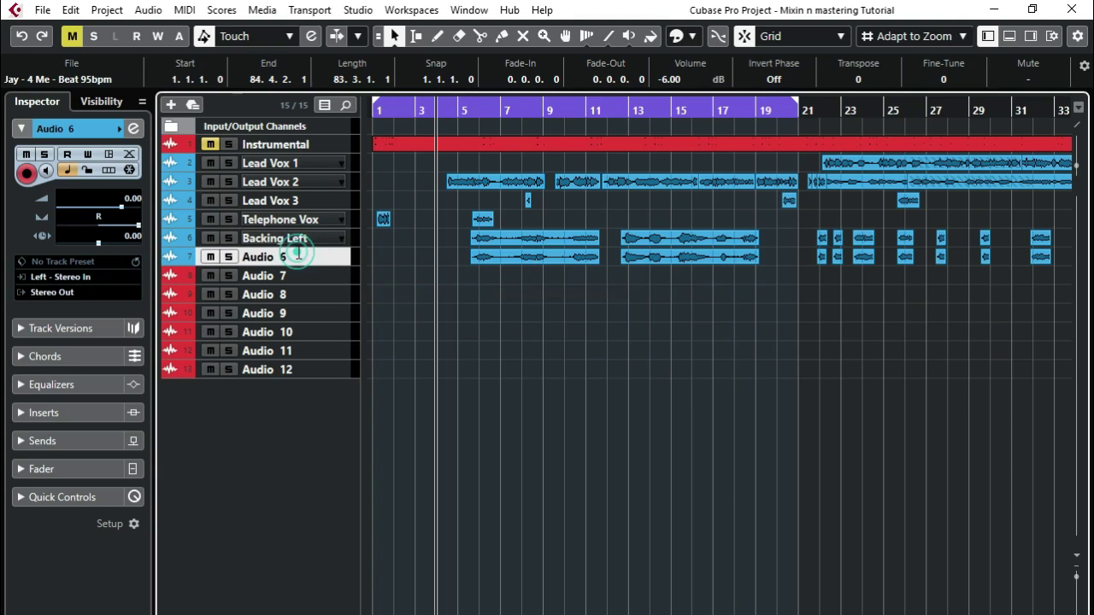
{"action": "double_click", "coordinate": [300, 256]}
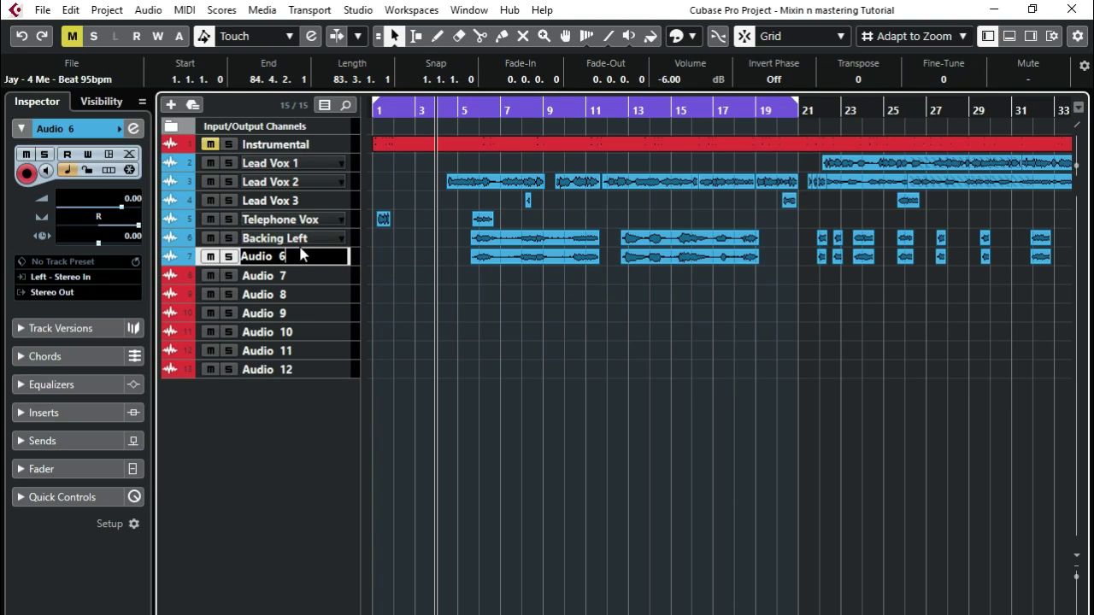
{"action": "key", "text": "BackSpace"}
{"action": "key", "text": "BackSpace"}
{"action": "key", "text": "BackSpace"}
{"action": "key", "text": "BackSpace"}
{"action": "key", "text": "BackSpace"}
{"action": "key", "text": "BackSpace"}
{"action": "key", "text": "BackSpace"}
{"action": "type", "text": "Backing Right"}
{"action": "left_click", "coordinate": [282, 280]}
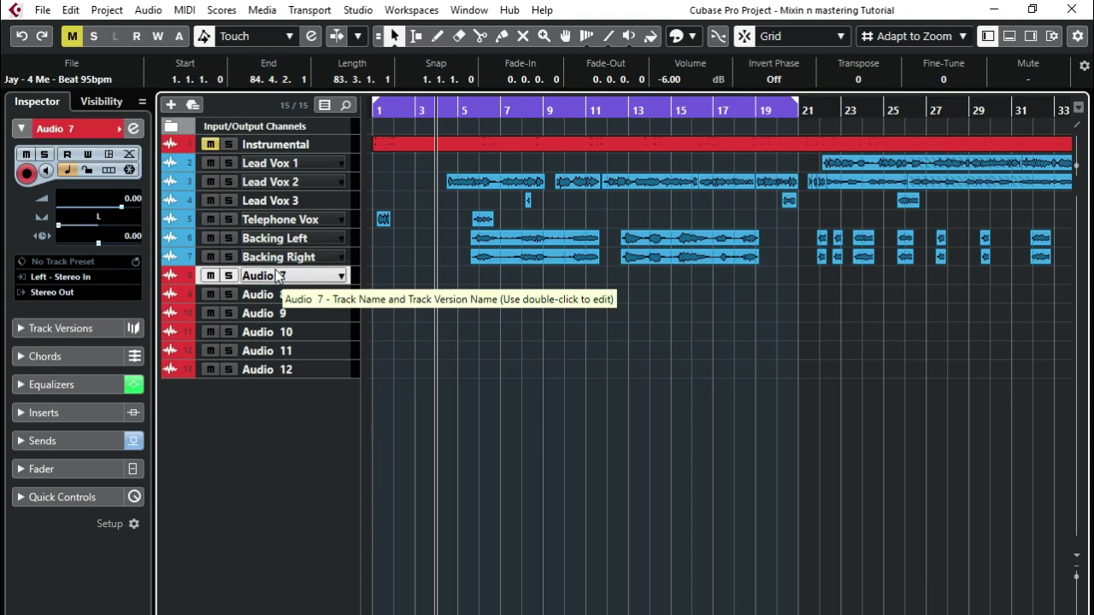
{"action": "double_click", "coordinate": [282, 277]}
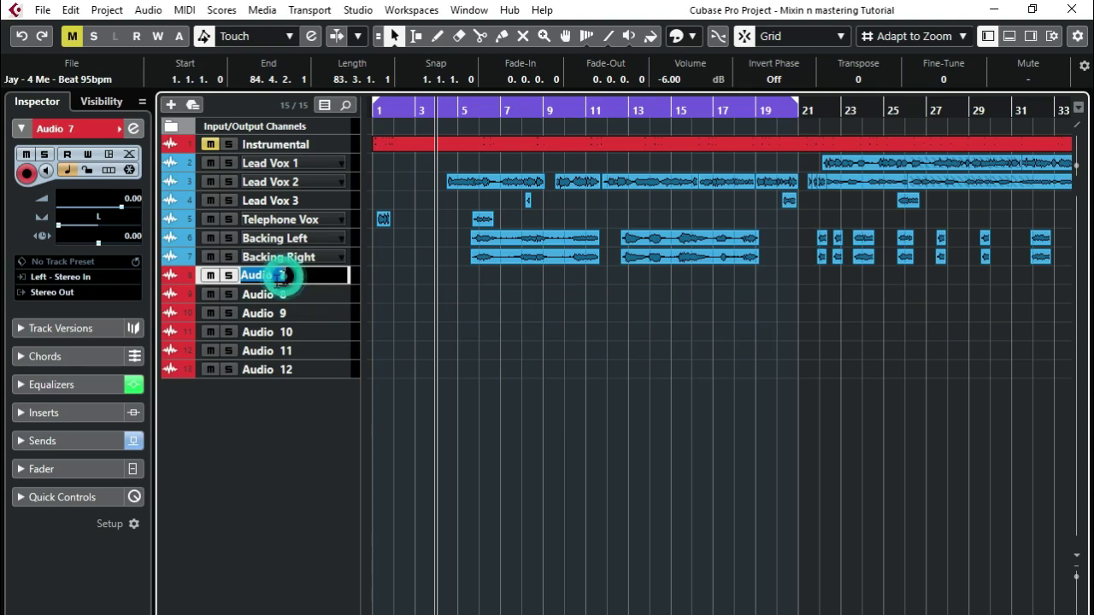
{"action": "type", "text": "B"}
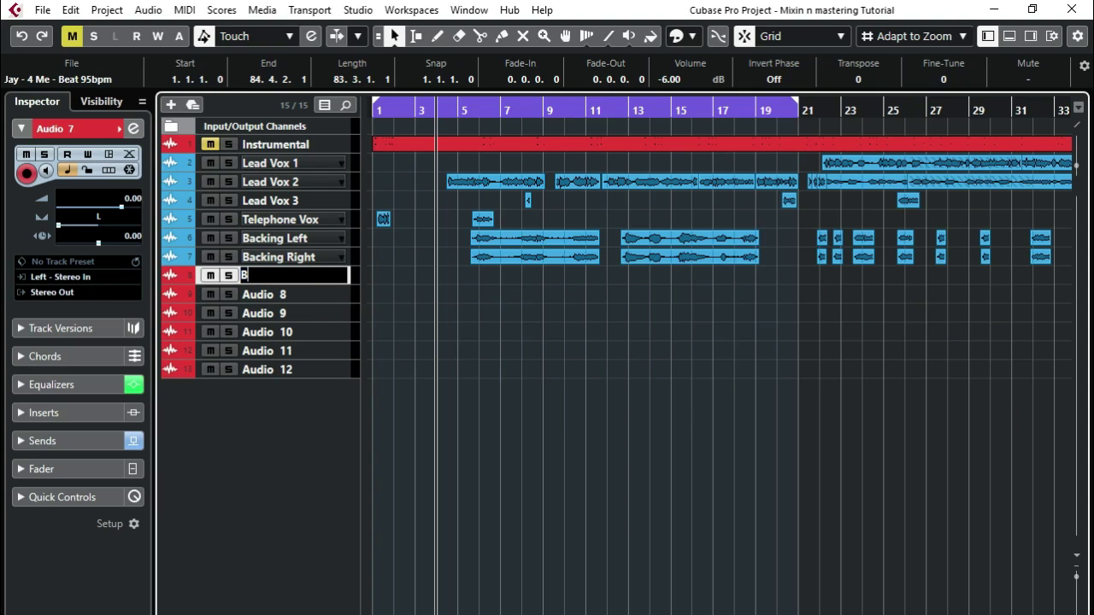
{"action": "type", "text": "acking Vox"}
{"action": "key", "text": "Return"}
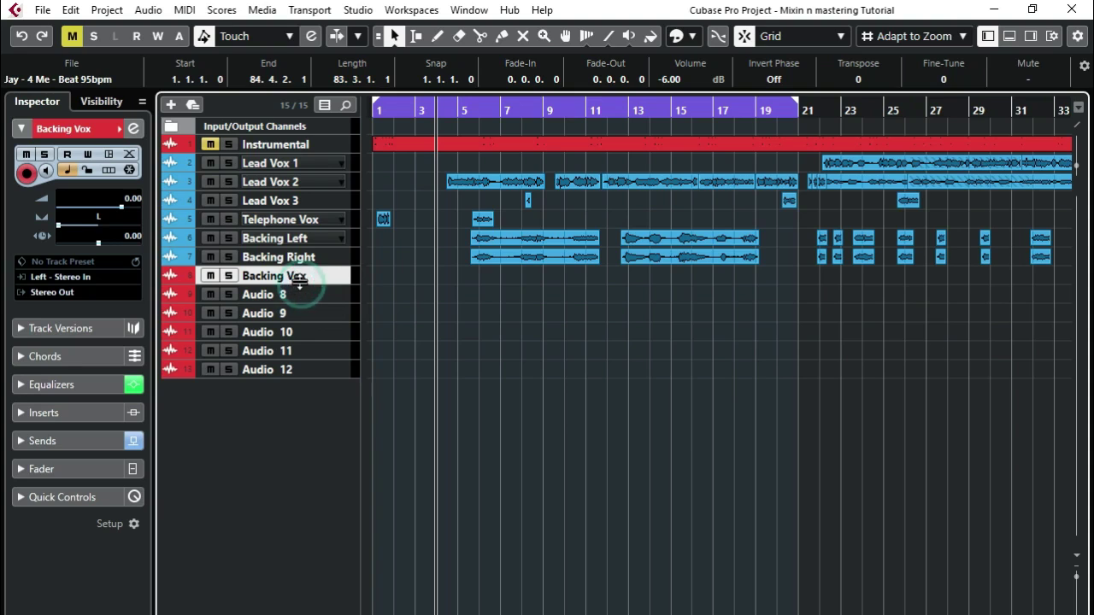
Set the Backing Vox volume to 0 dB and its pan to 0 (centre).
{"action": "left_click_drag", "start_coordinate": [97, 208], "coordinate": [87, 208]}
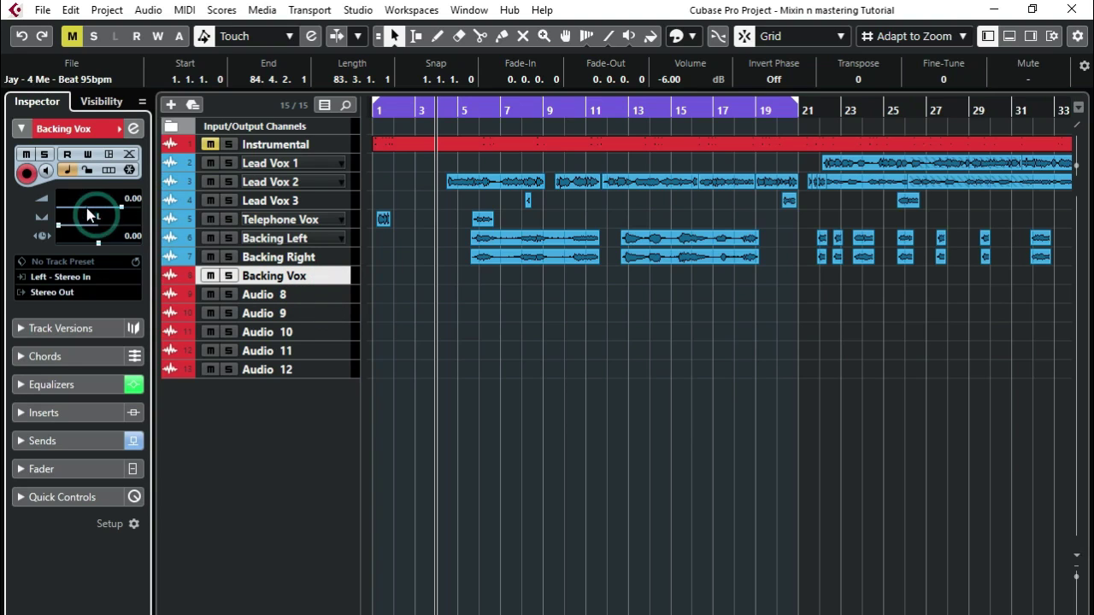
{"action": "double_click", "coordinate": [129, 197]}
{"action": "type", "text": "0"}
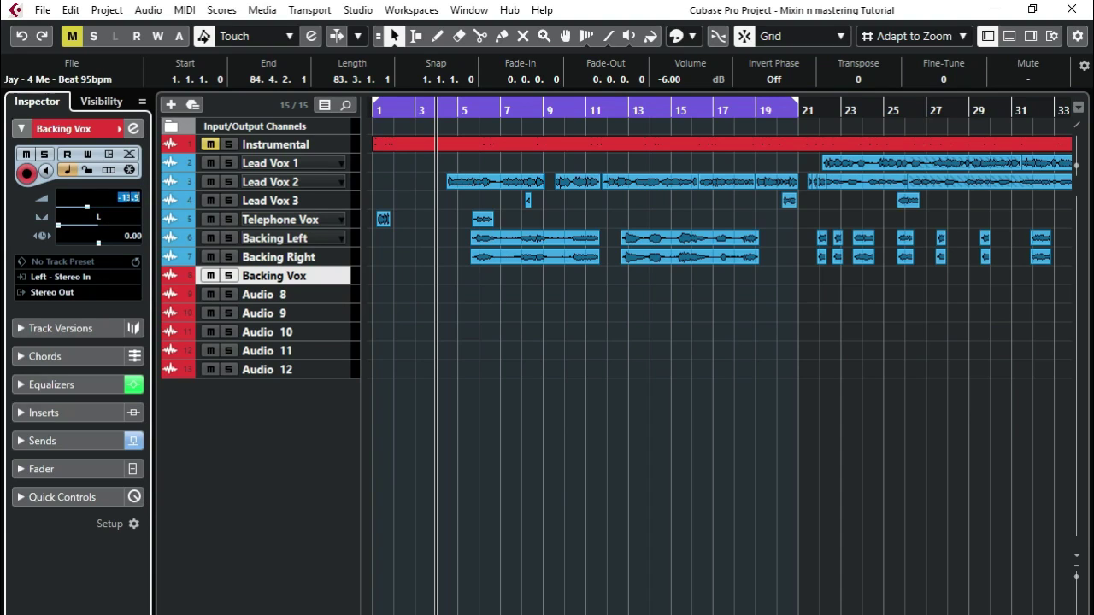
{"action": "key", "text": "Return"}
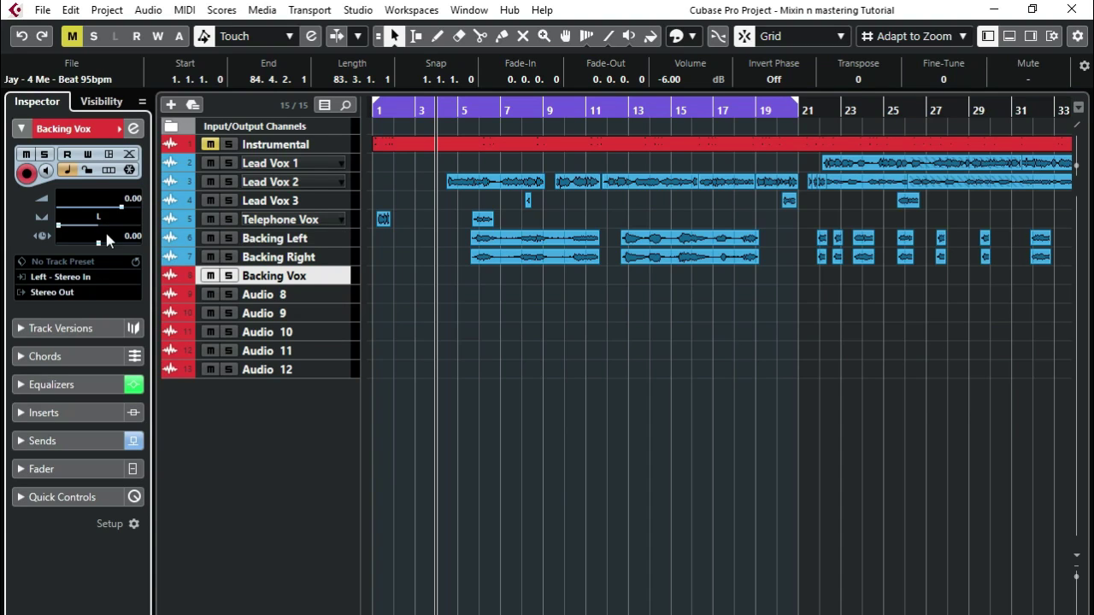
{"action": "left_click", "coordinate": [100, 213]}
{"action": "left_click", "coordinate": [100, 213]}
{"action": "type", "text": "0"}
{"action": "key", "text": "Return"}
Pan Backing Right fully right and check the Lead Vox 2 and Lead Vox 3 pans.
{"action": "left_click", "coordinate": [355, 238]}
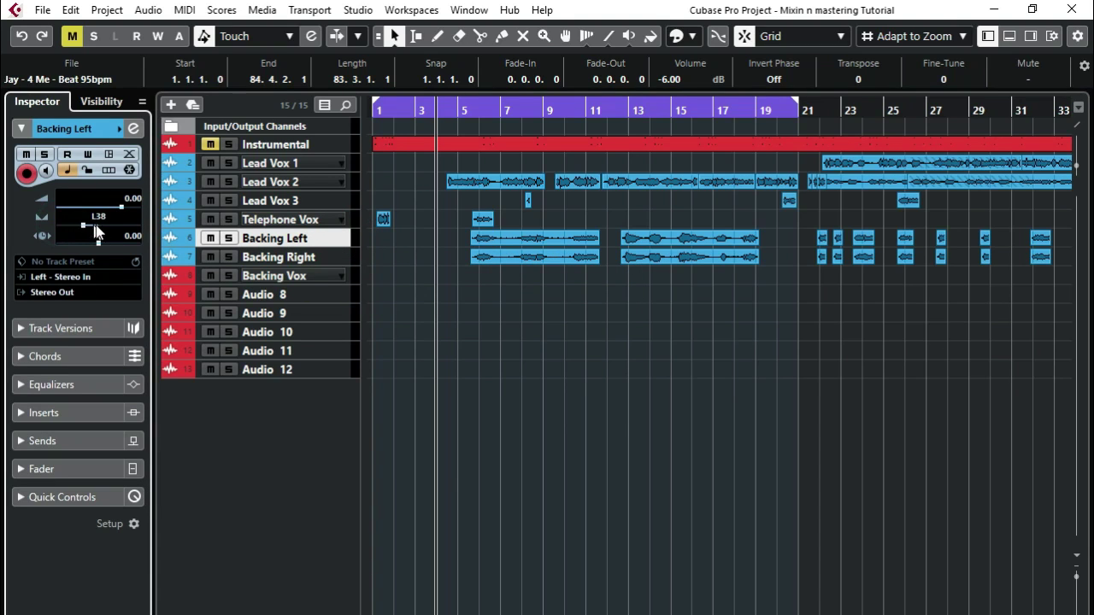
{"action": "left_click", "coordinate": [346, 257]}
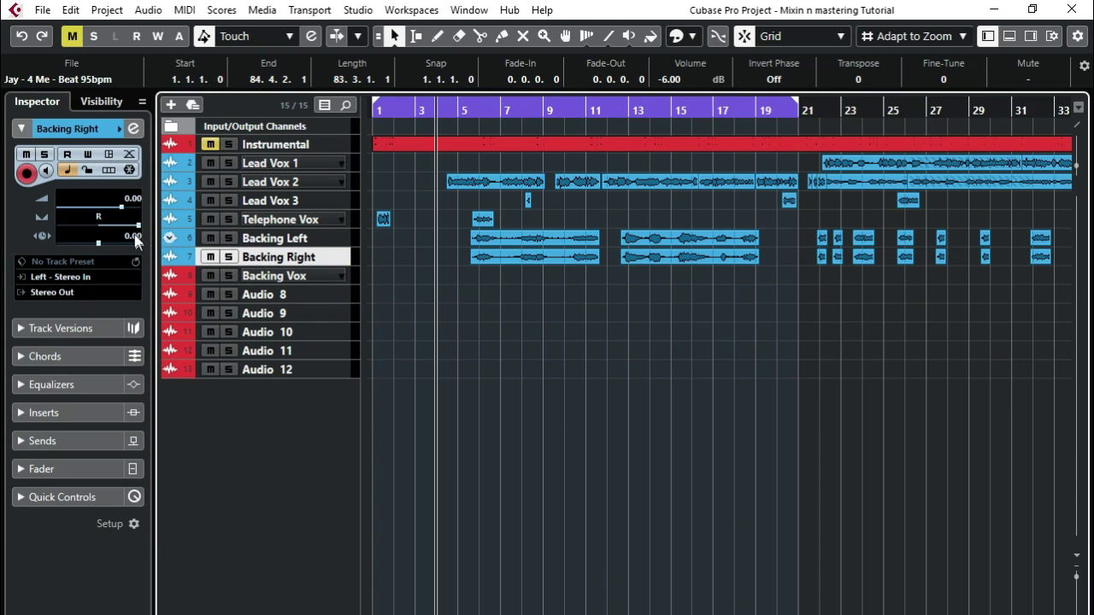
{"action": "left_click_drag", "start_coordinate": [132, 224], "coordinate": [187, 229]}
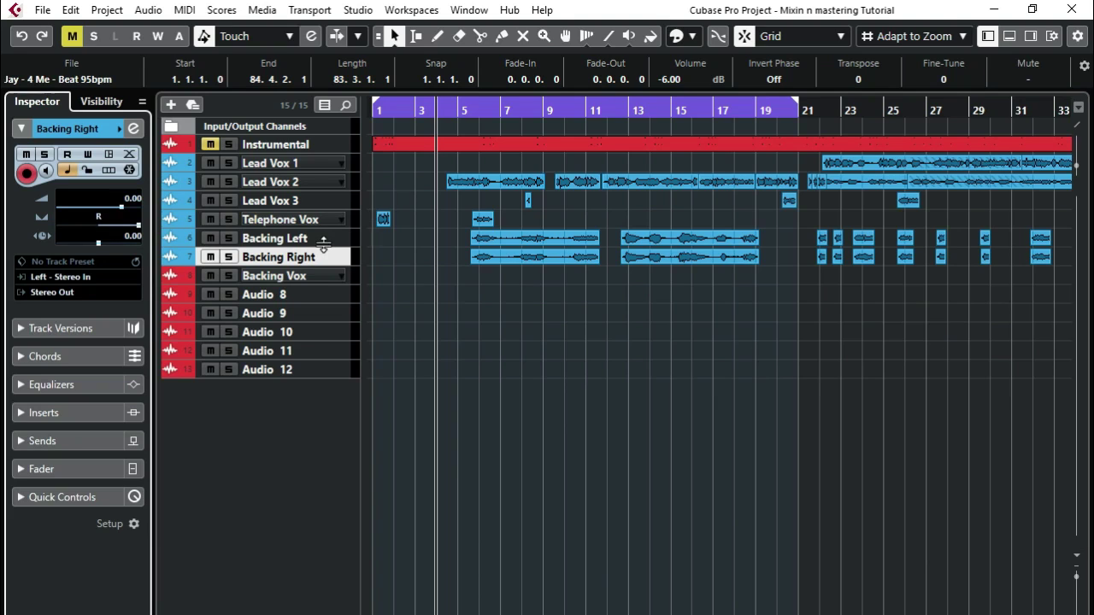
{"action": "left_click", "coordinate": [349, 181]}
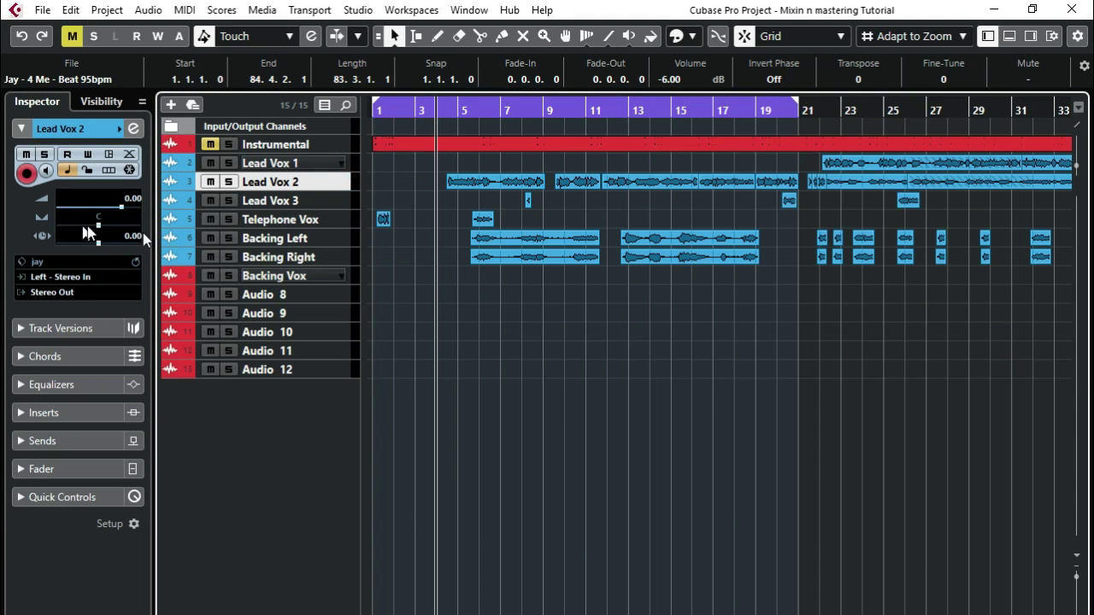
{"action": "left_click", "coordinate": [351, 202]}
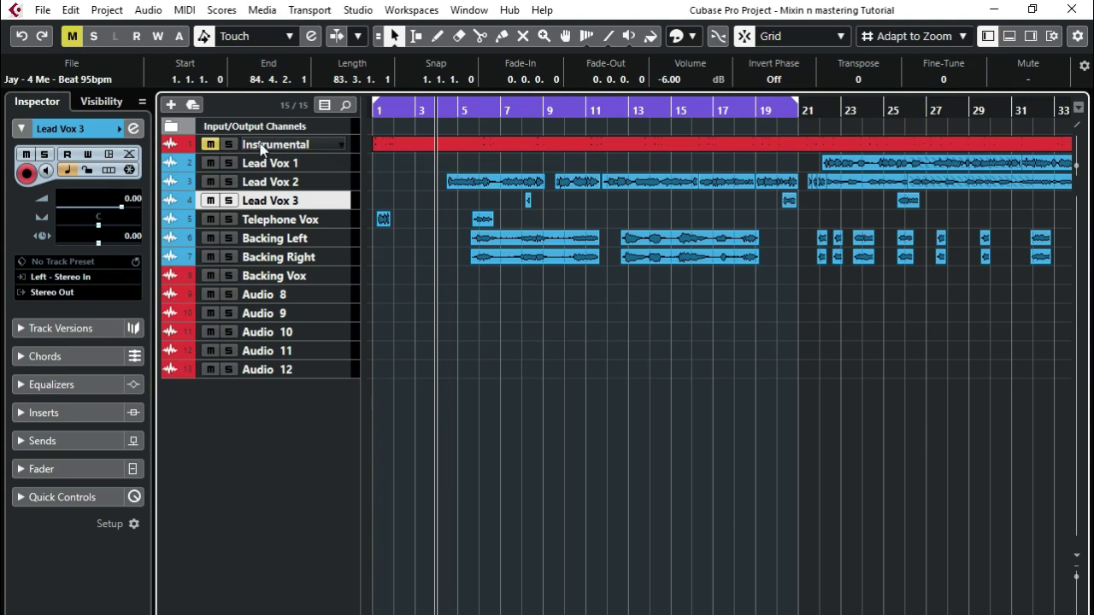
Add group channels for the selected tracks with Stereo configuration and a count of 2.
{"action": "right_click", "coordinate": [270, 393]}
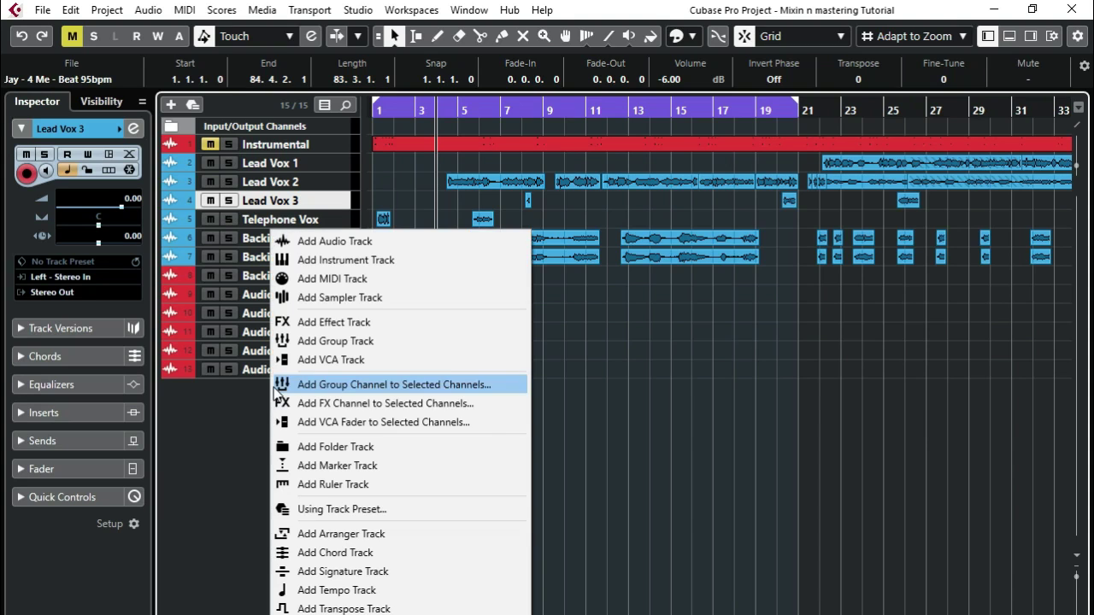
{"action": "left_click", "coordinate": [348, 386]}
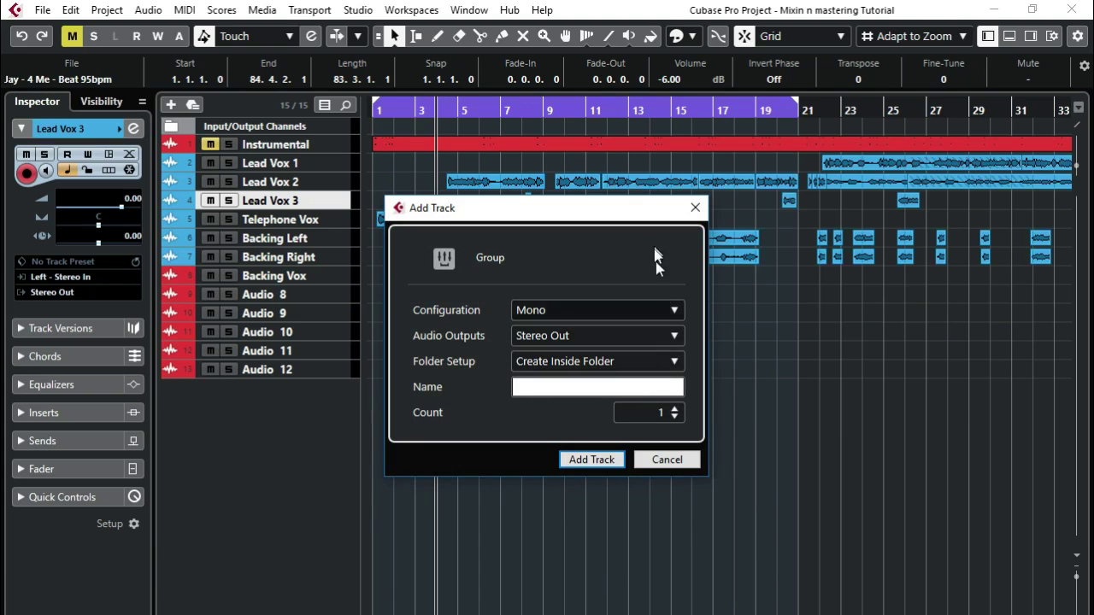
{"action": "left_click", "coordinate": [670, 312]}
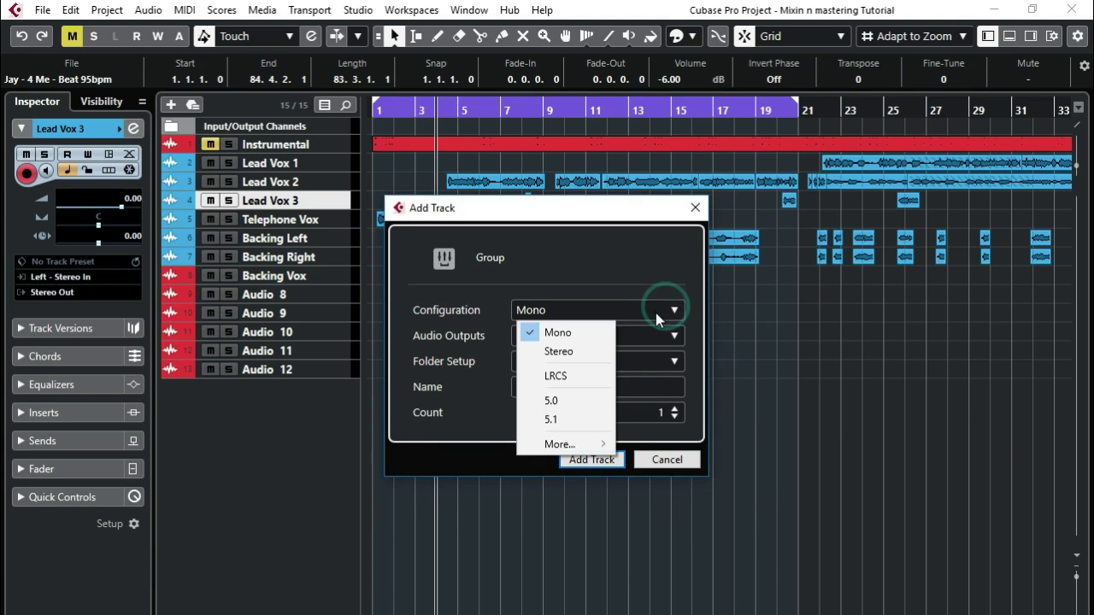
{"action": "left_click", "coordinate": [541, 353]}
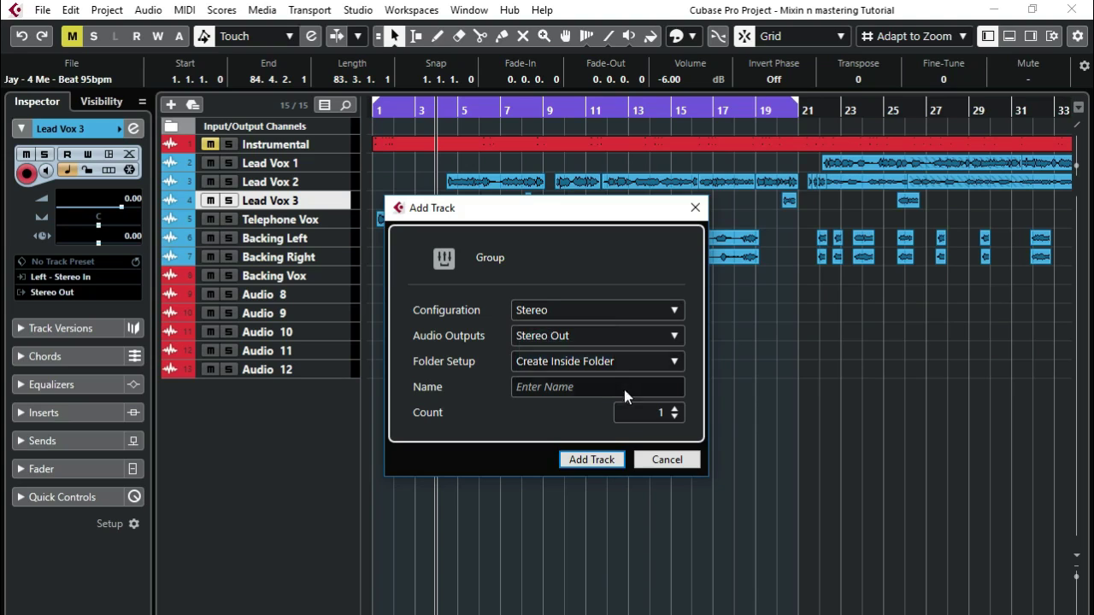
{"action": "left_click", "coordinate": [673, 407]}
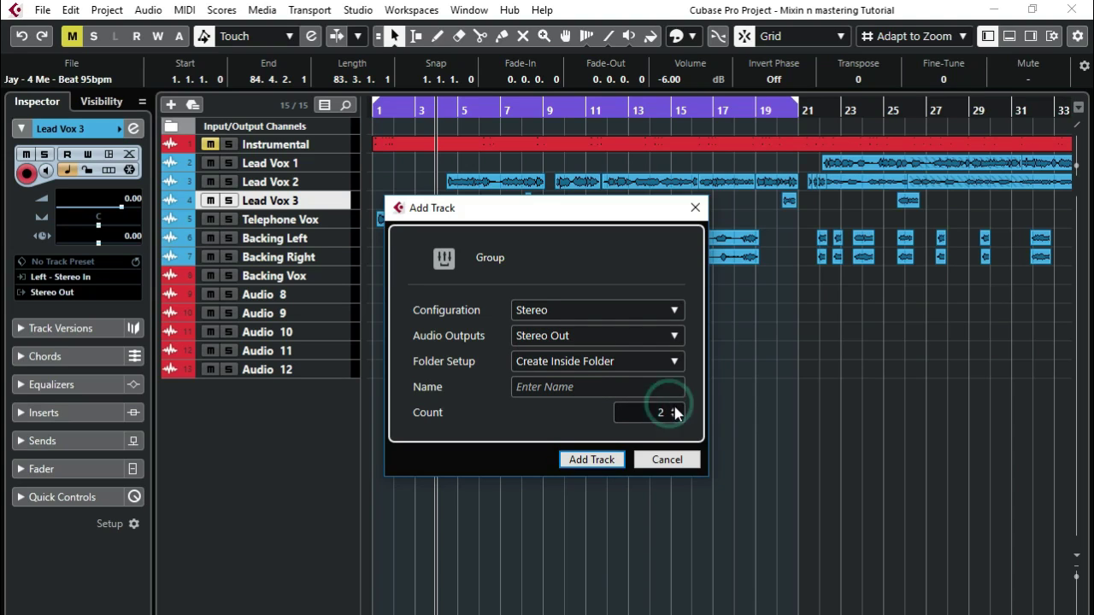
{"action": "left_click", "coordinate": [604, 461]}
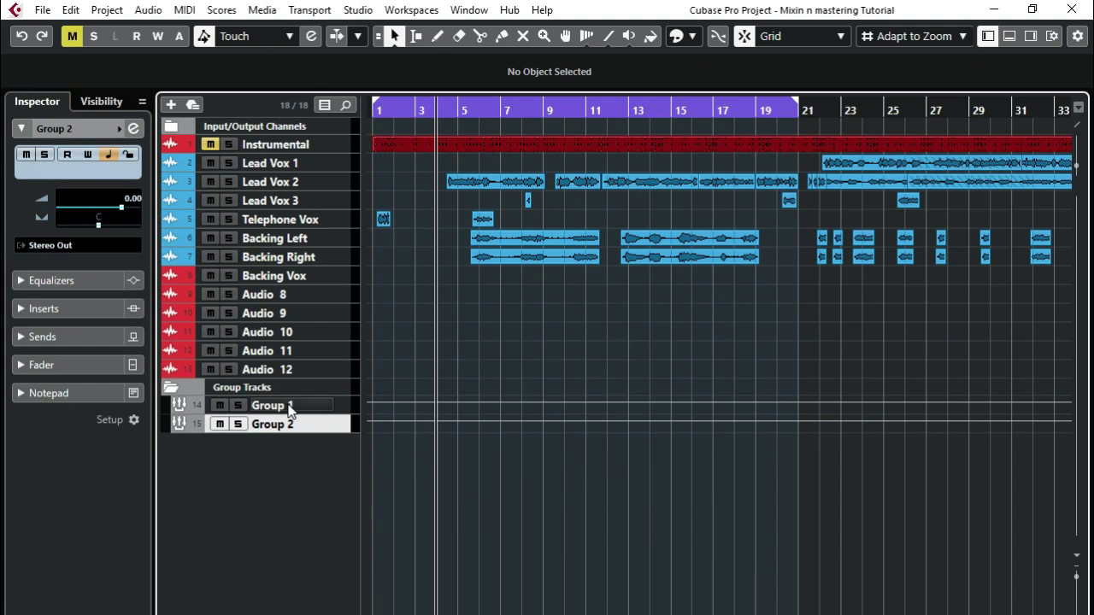
Rename Group 1 to 'Lead Vocals' and Group 2 to 'Backing Vocals'.
{"action": "left_click", "coordinate": [291, 404]}
{"action": "double_click", "coordinate": [285, 405]}
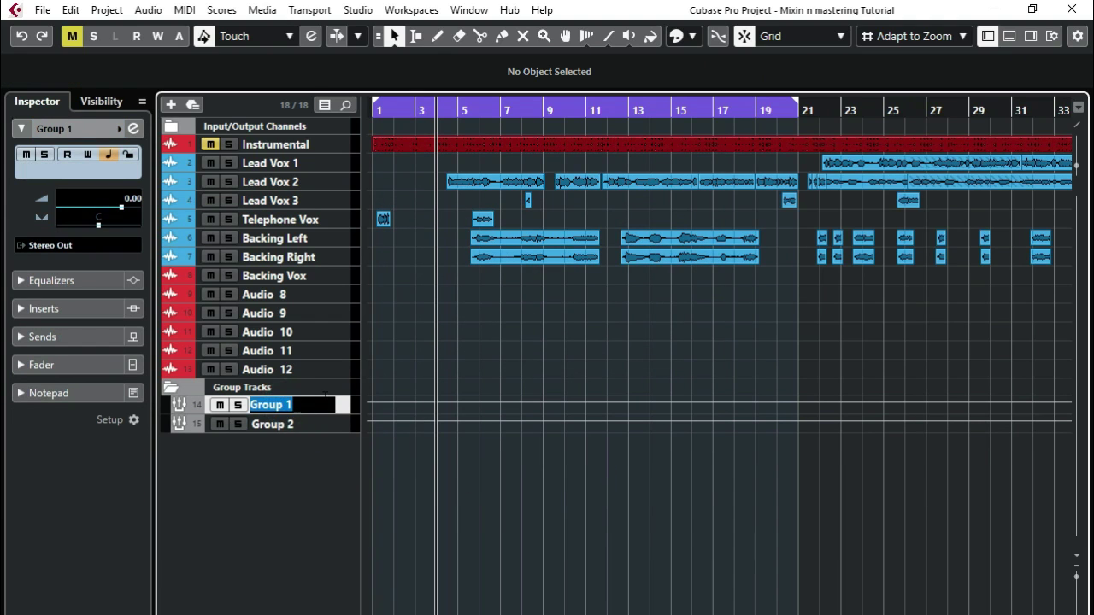
{"action": "type", "text": "Lead Vocals"}
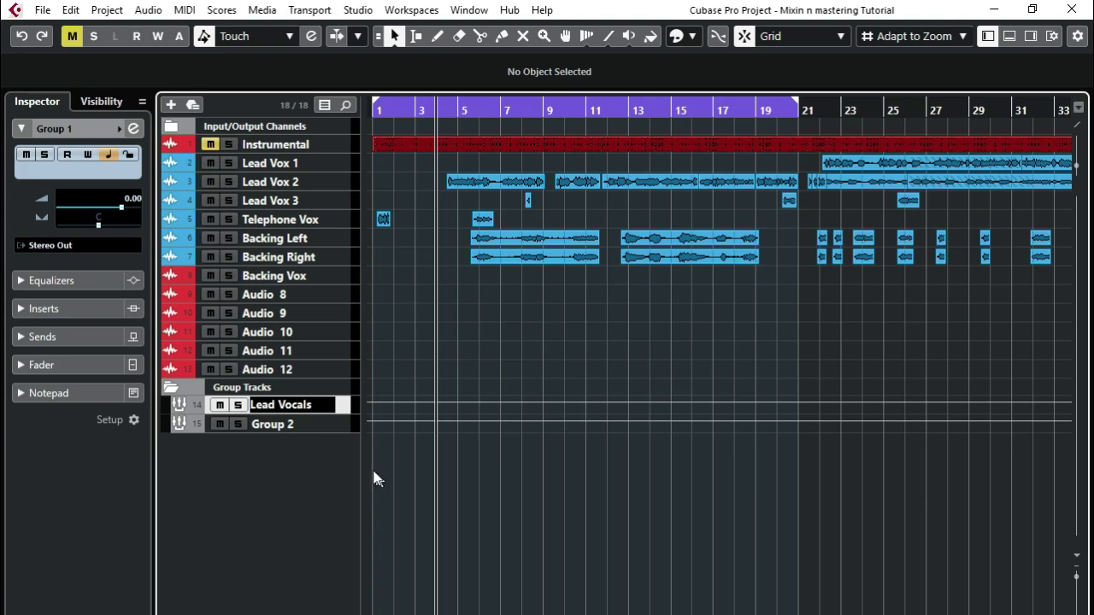
{"action": "left_click", "coordinate": [293, 424]}
{"action": "left_click", "coordinate": [293, 424]}
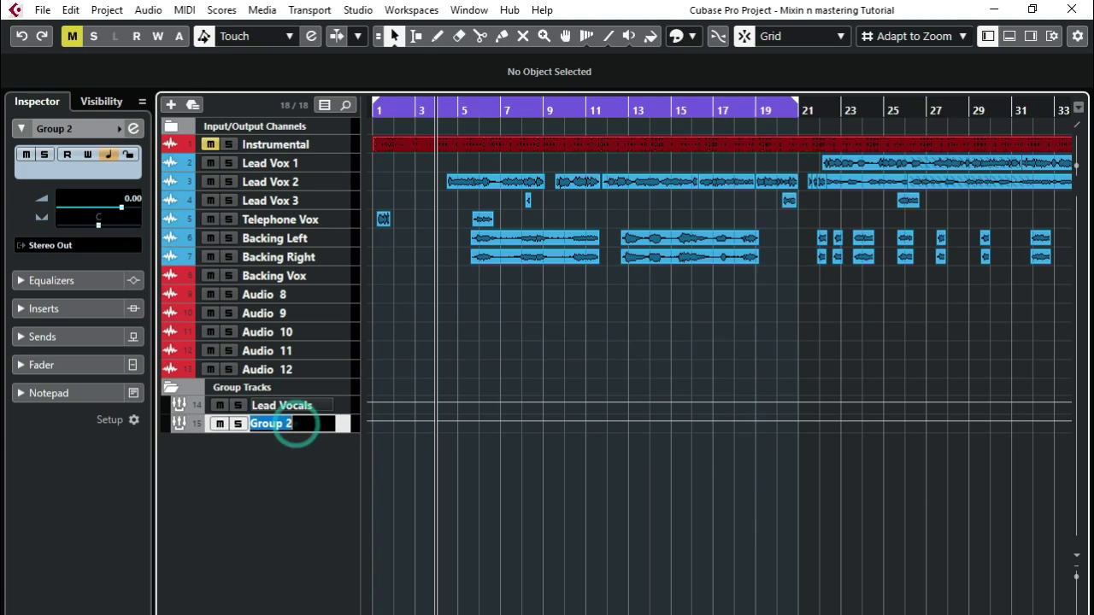
{"action": "type", "text": "Backing Vocals"}
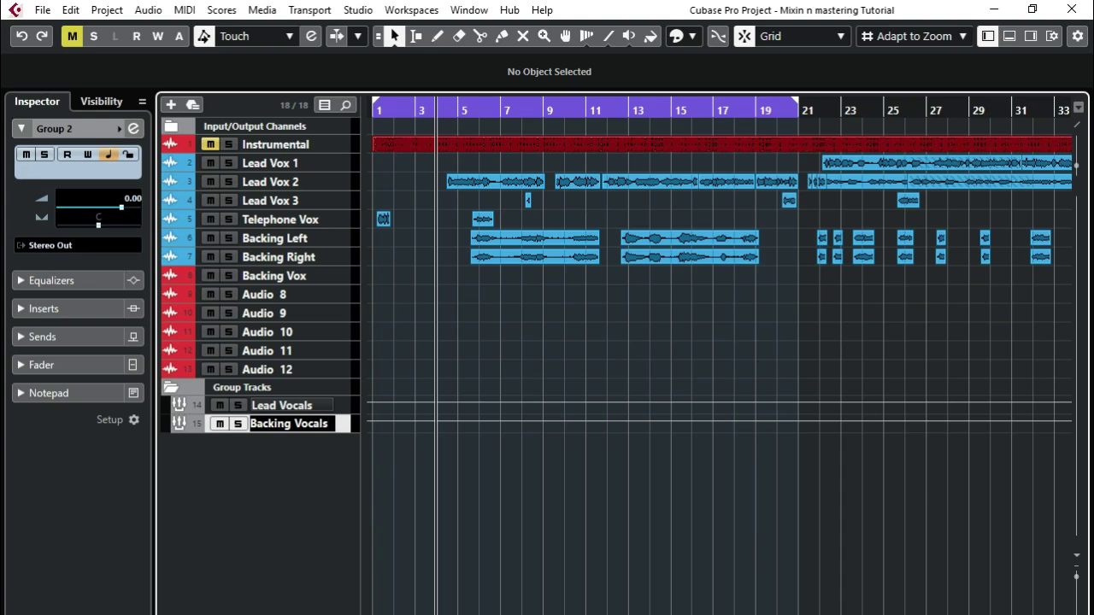
{"action": "left_click", "coordinate": [325, 468]}
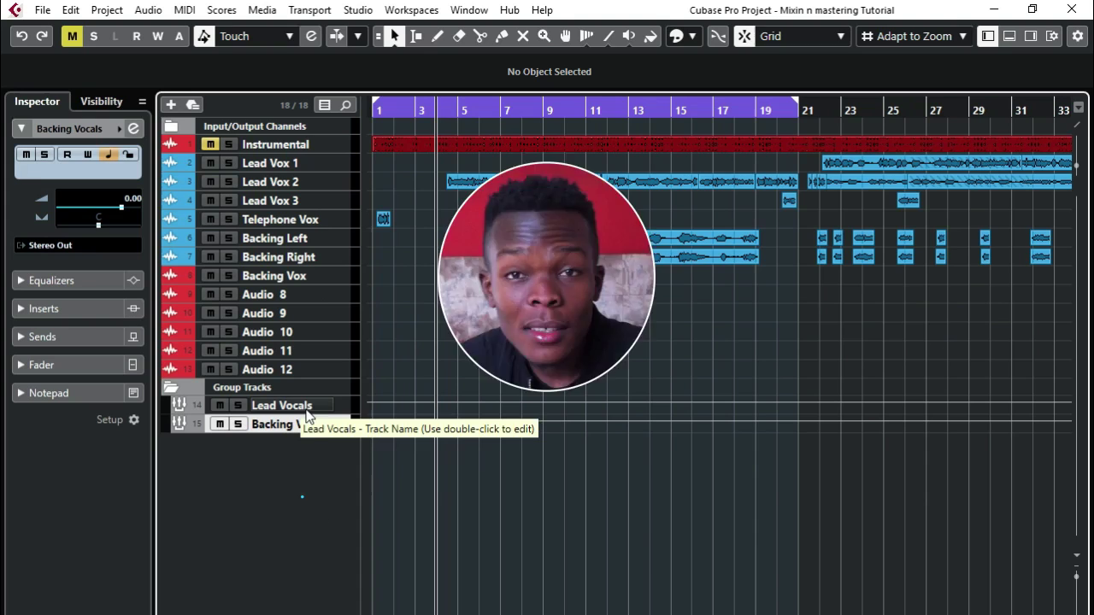
Route the Lead Vox 1 output to the Lead Vocals group.
{"action": "left_click", "coordinate": [352, 163]}
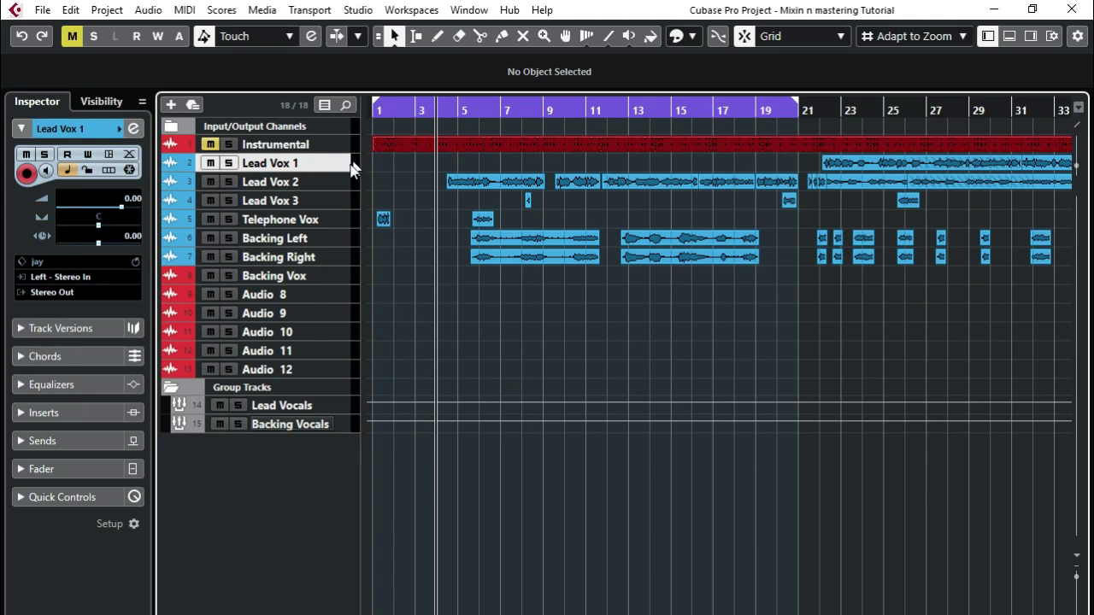
{"action": "left_click", "coordinate": [60, 294]}
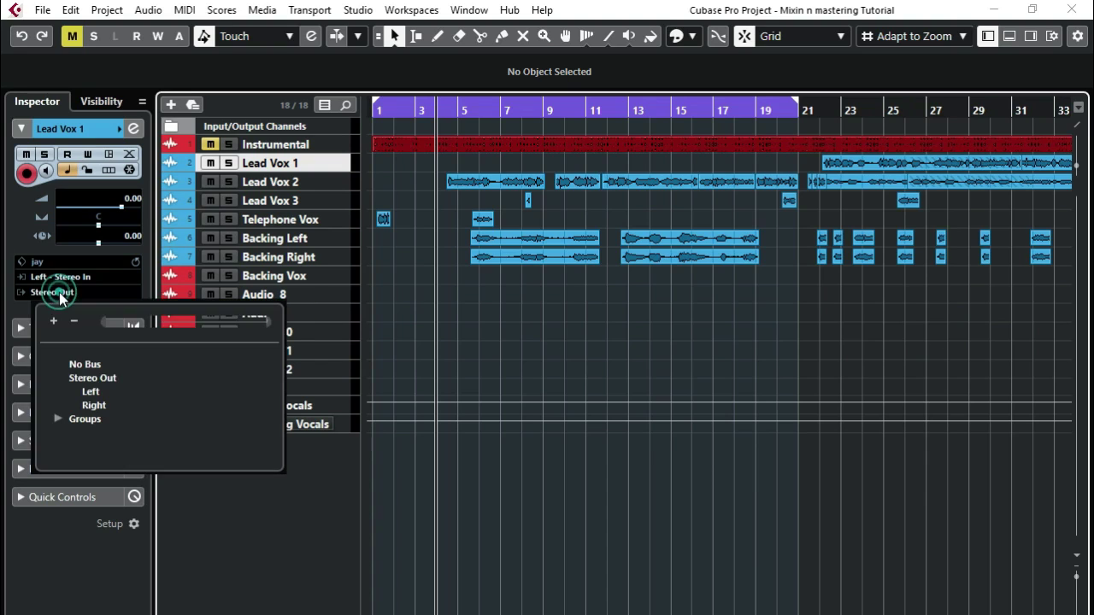
{"action": "left_click", "coordinate": [96, 421]}
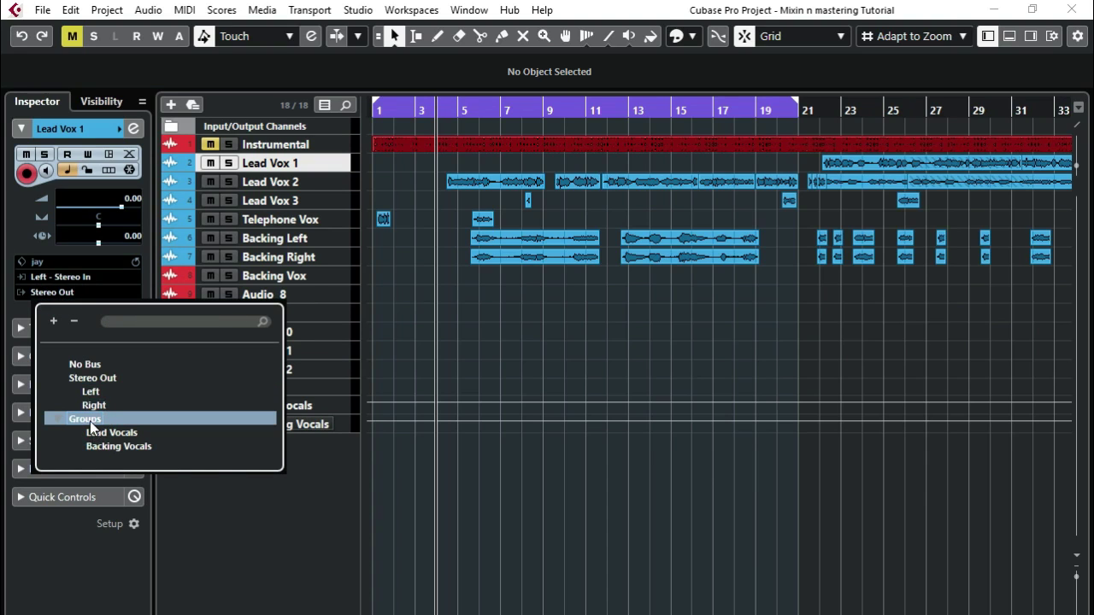
{"action": "left_click", "coordinate": [109, 433]}
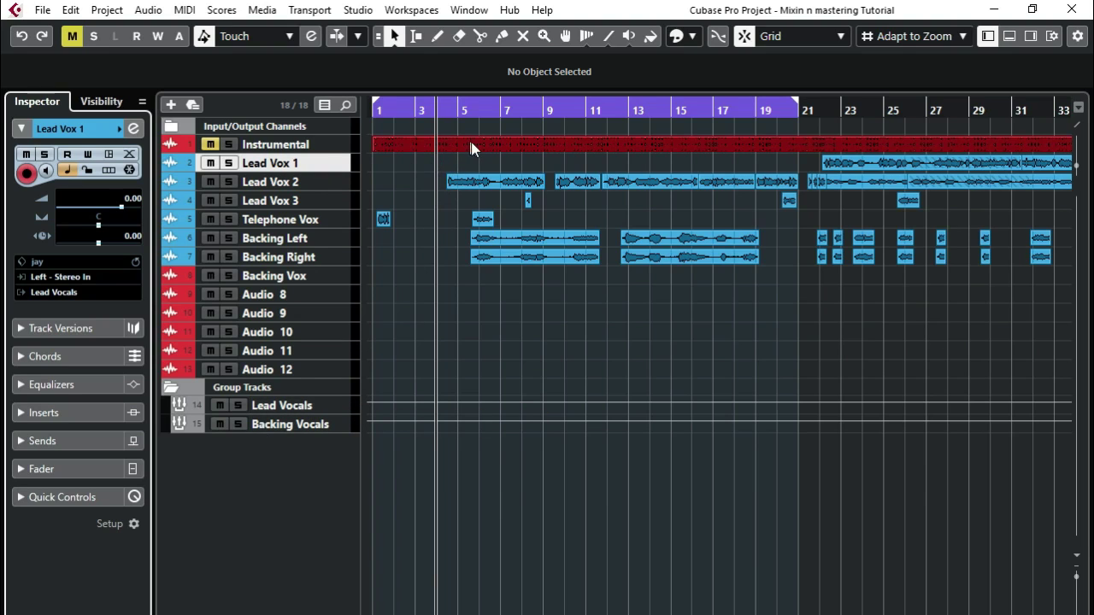
Play back to check the routing, then route Lead Vox 3 to Lead Vocals too.
{"action": "key", "text": "Down"}
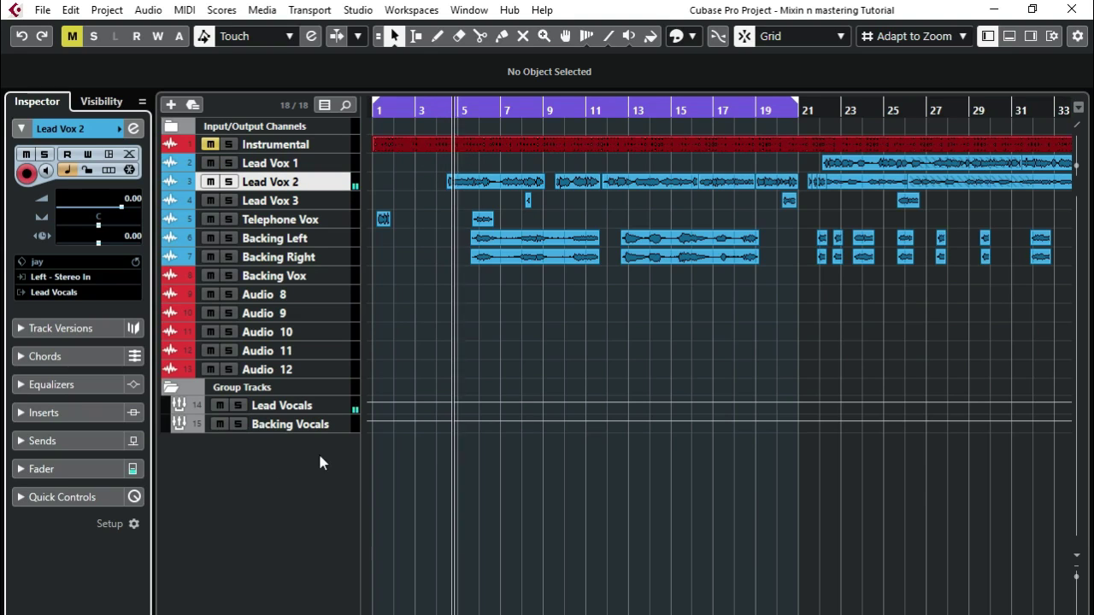
{"action": "key", "text": "space"}
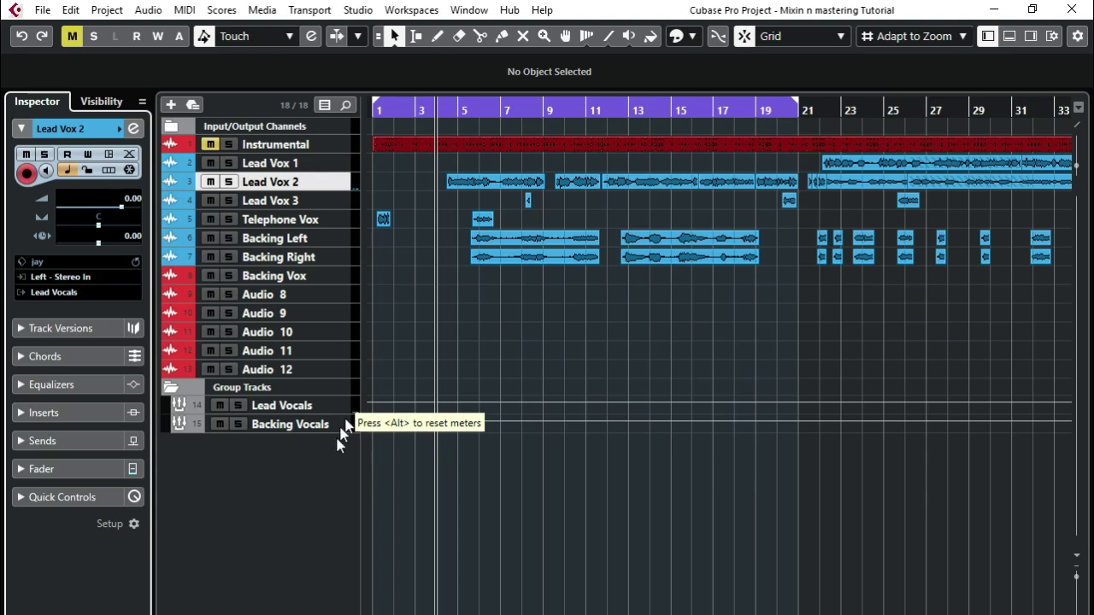
{"action": "key", "text": "space"}
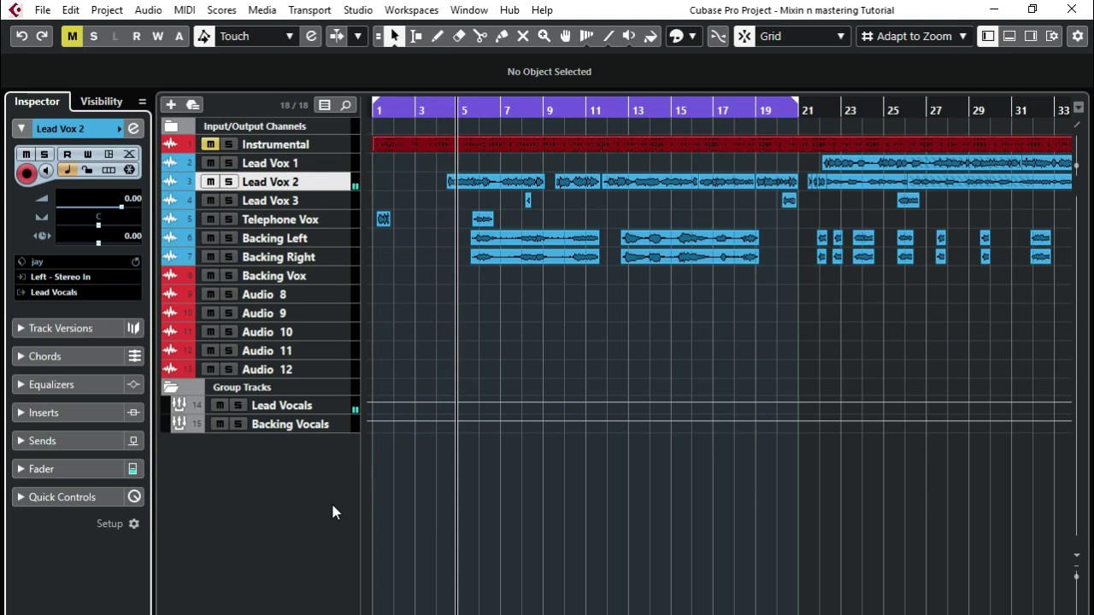
{"action": "key", "text": "space"}
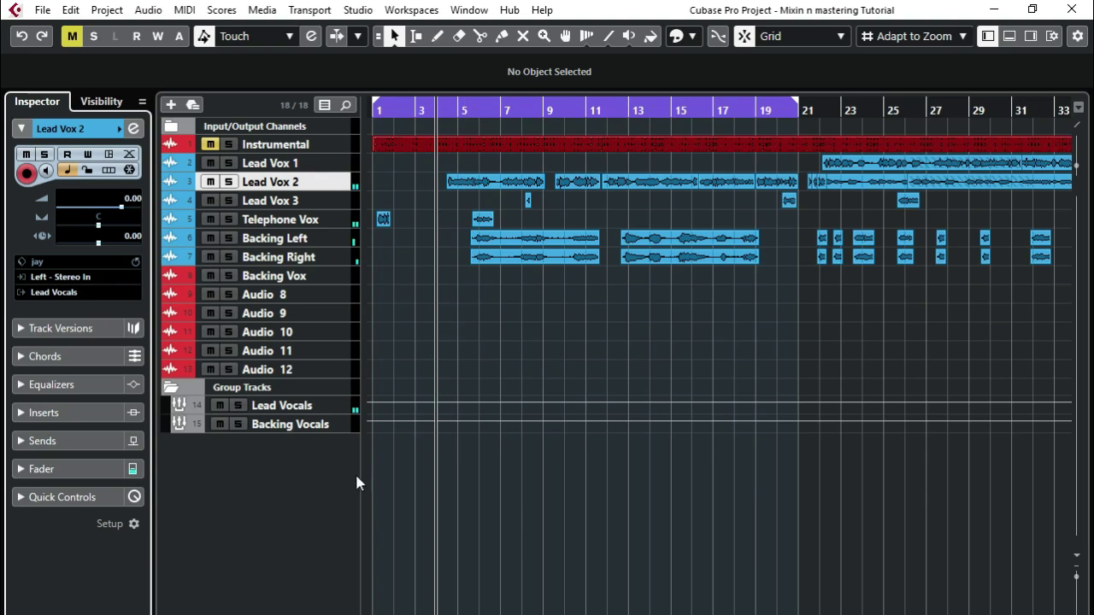
{"action": "left_click", "coordinate": [352, 198]}
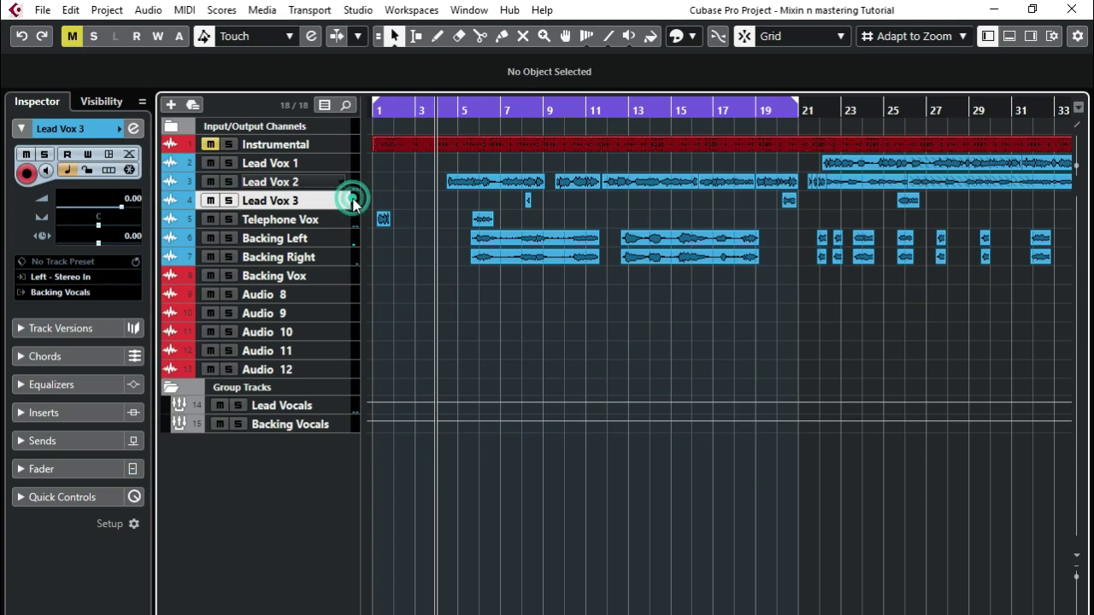
{"action": "left_click", "coordinate": [92, 292]}
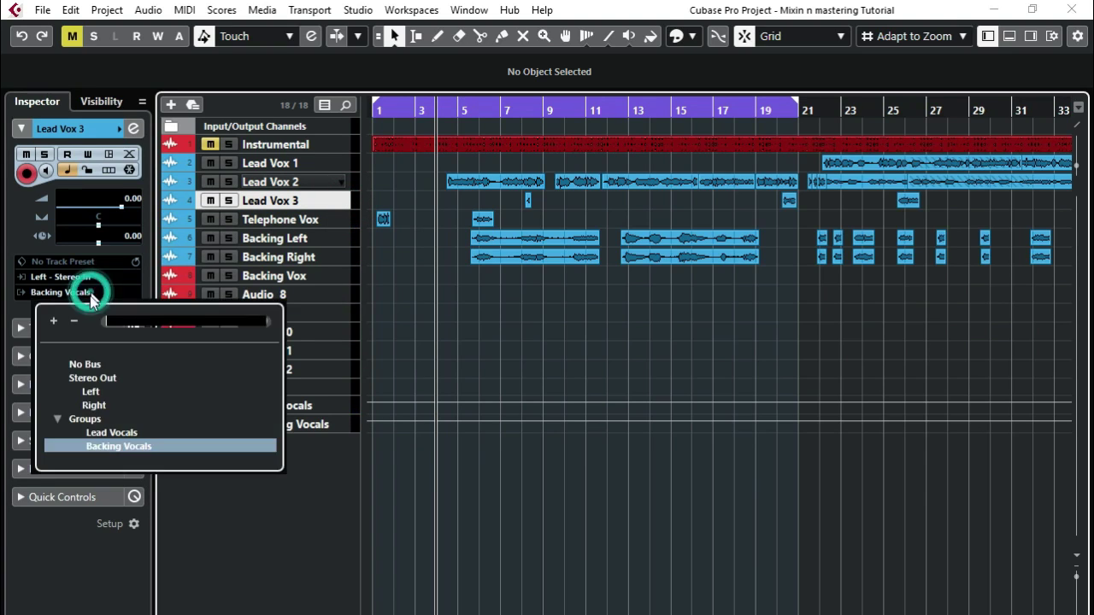
{"action": "left_click", "coordinate": [104, 433]}
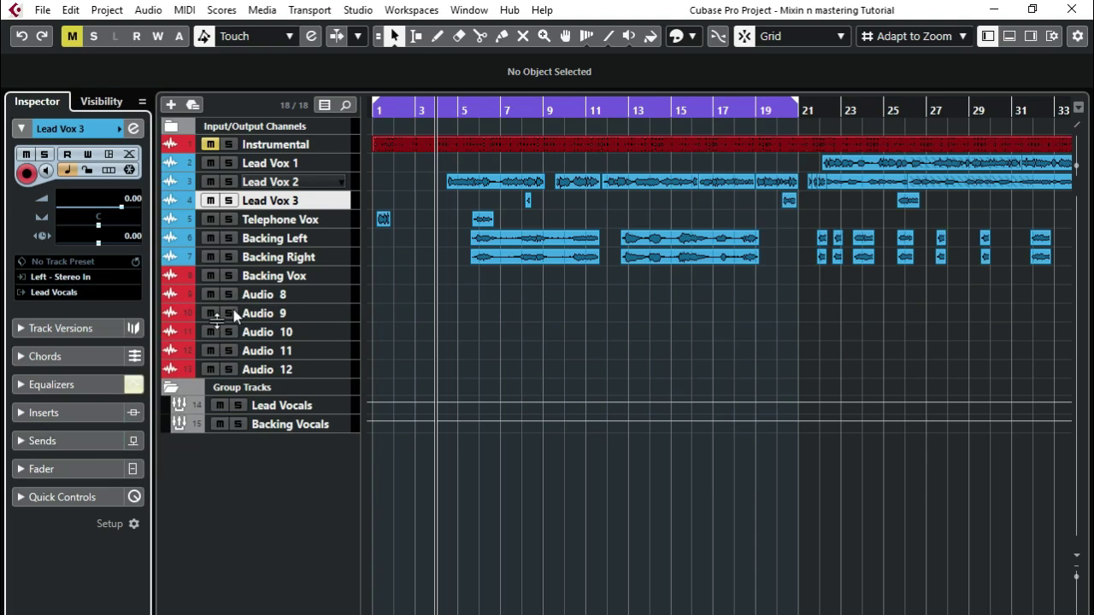
Route the Telephone Vox, Backing Left and Backing Right outputs to the Backing Vocals group.
{"action": "left_click", "coordinate": [352, 220]}
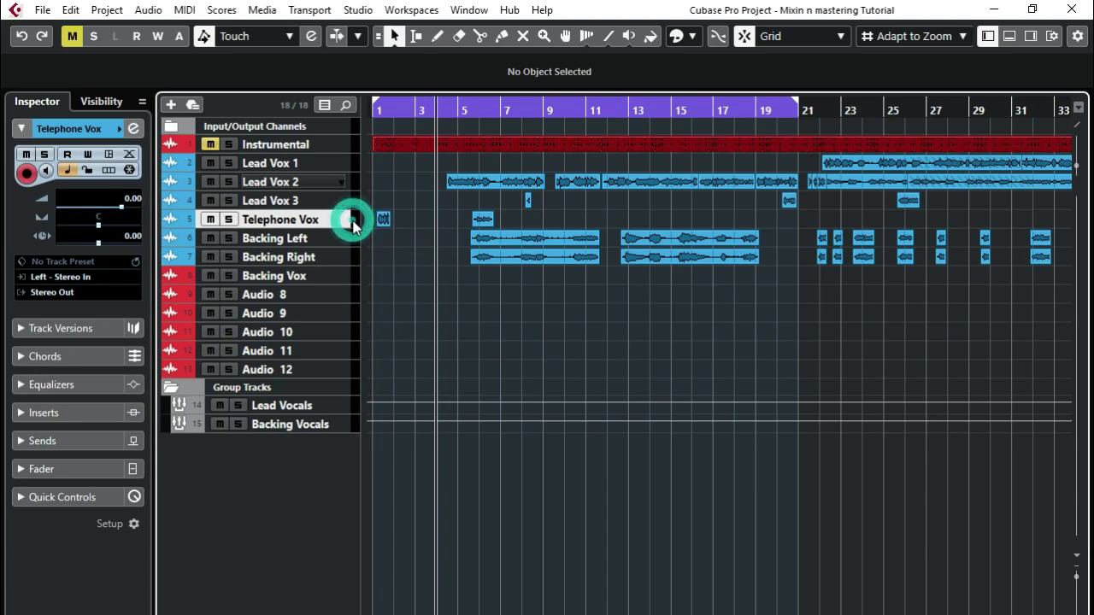
{"action": "left_click", "coordinate": [96, 290]}
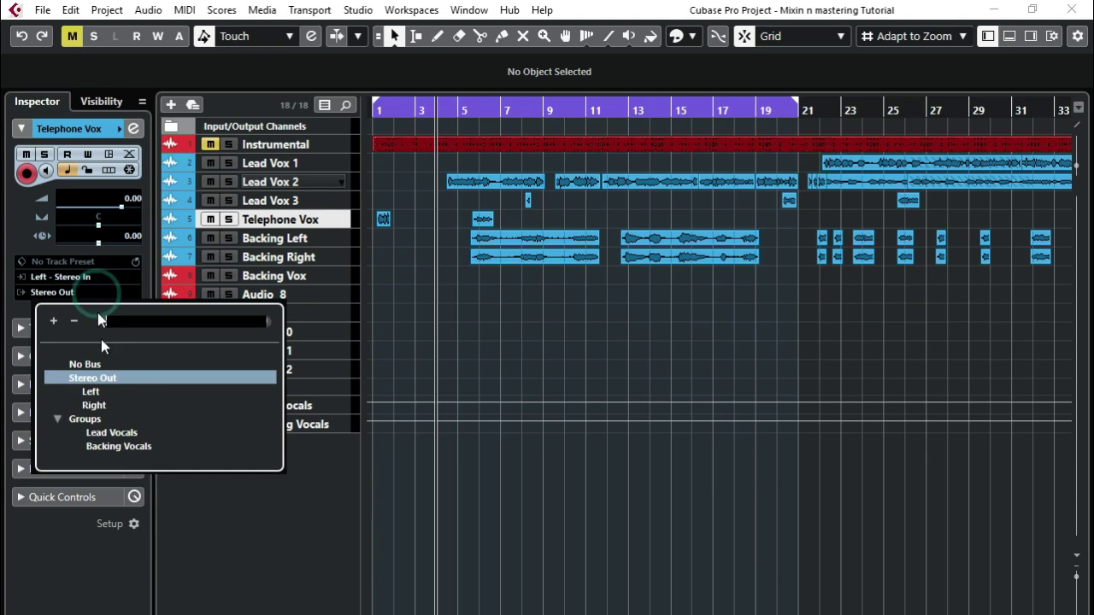
{"action": "left_click", "coordinate": [118, 445]}
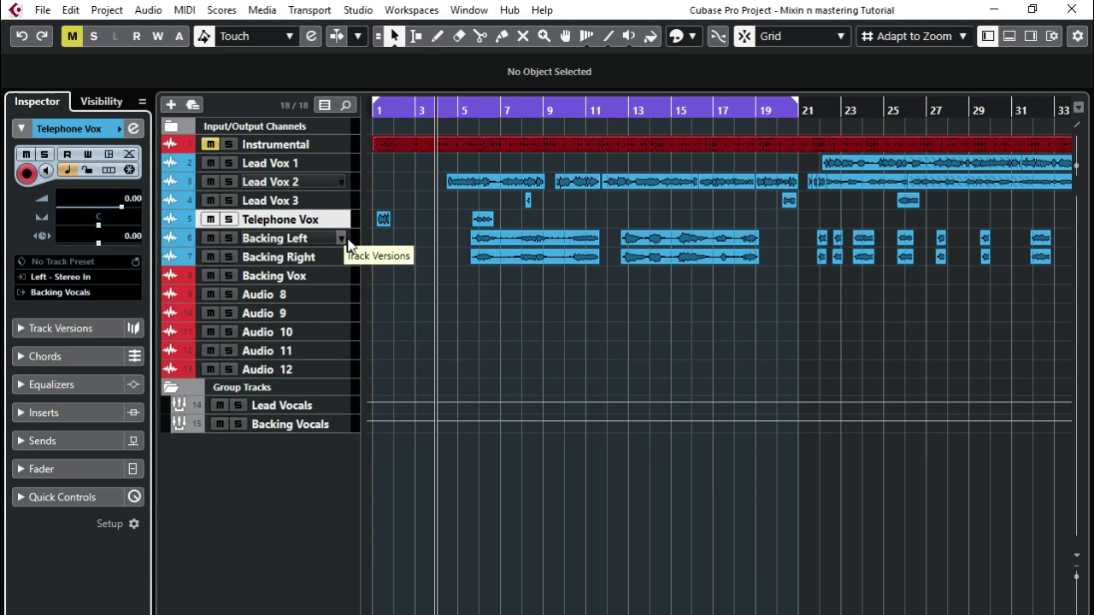
{"action": "left_click", "coordinate": [352, 239]}
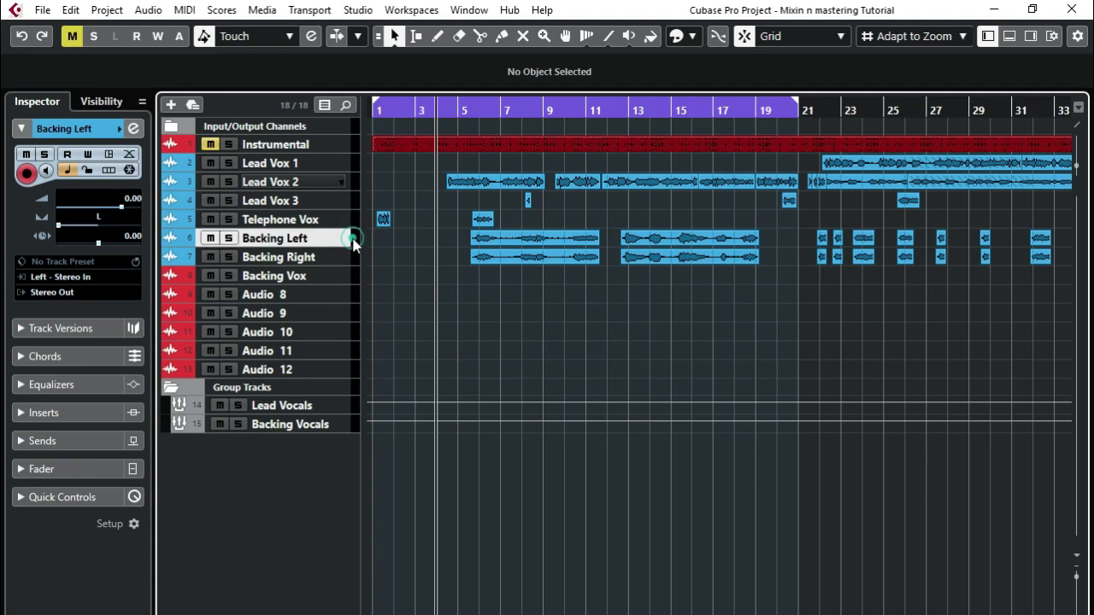
{"action": "left_click", "coordinate": [67, 295]}
{"action": "left_click", "coordinate": [123, 447]}
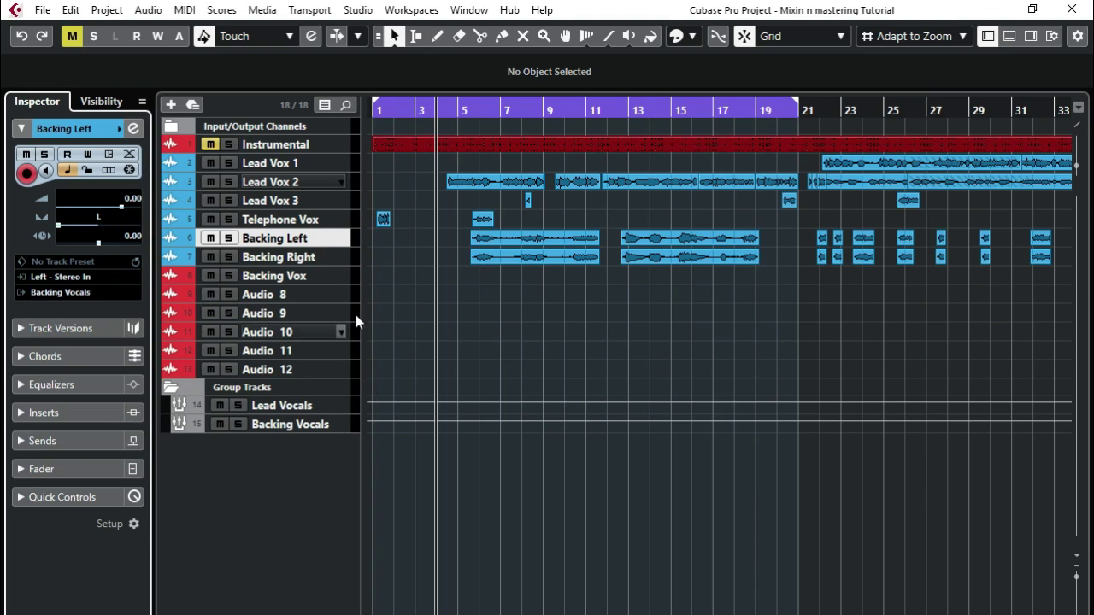
{"action": "left_click", "coordinate": [349, 255]}
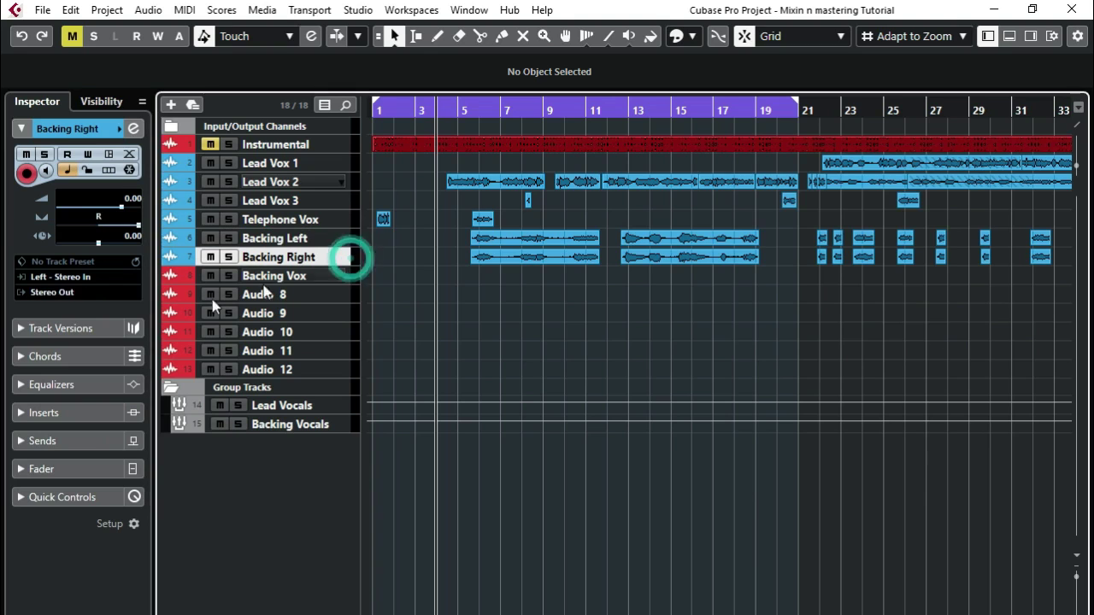
{"action": "left_click", "coordinate": [99, 291]}
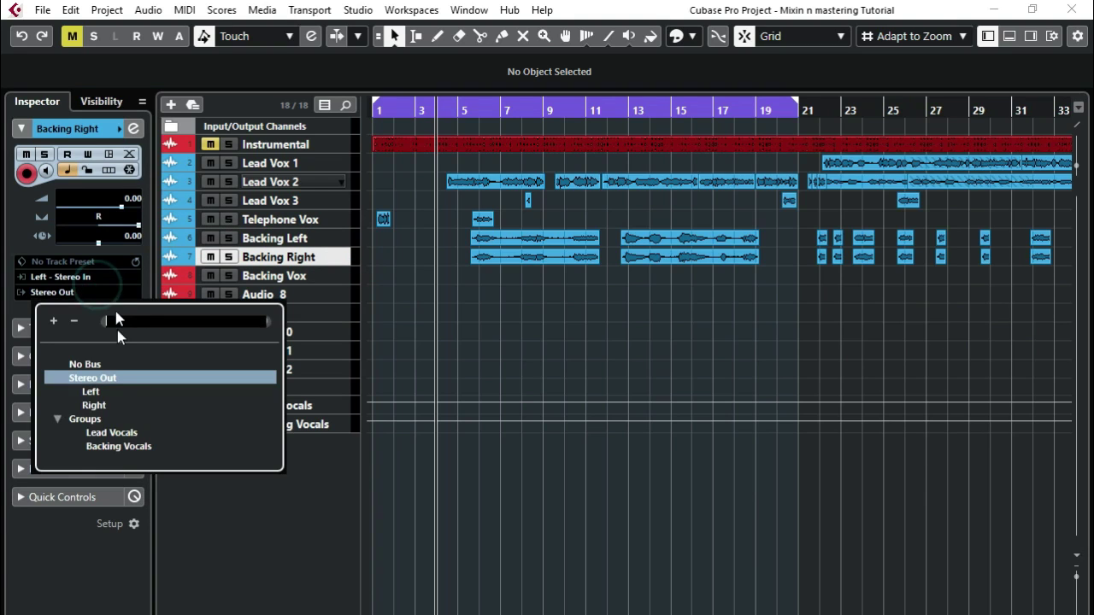
{"action": "left_click", "coordinate": [126, 446]}
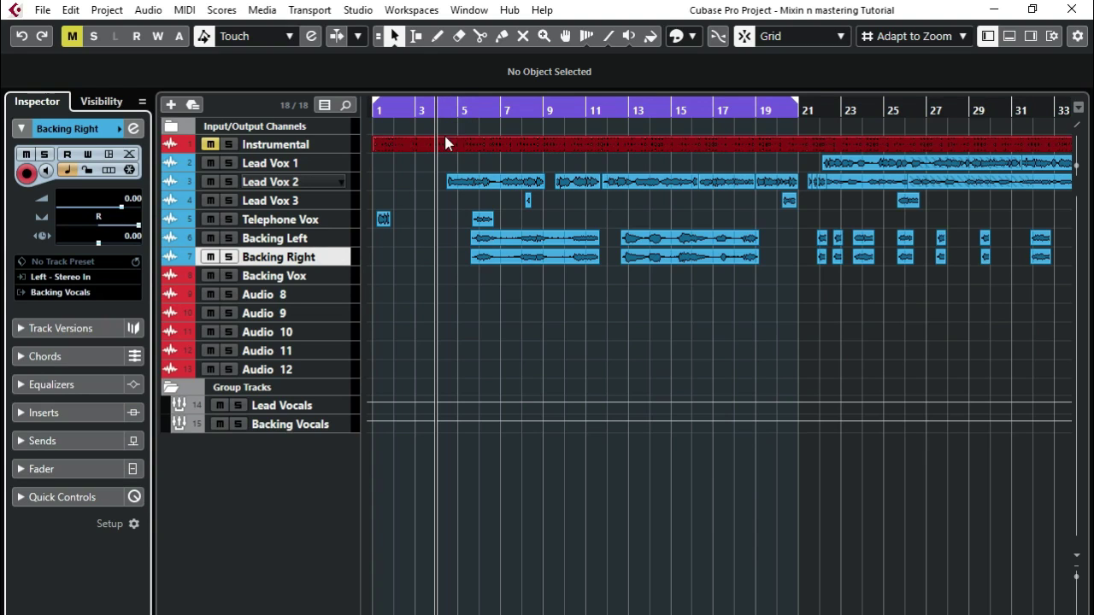
{"action": "key", "text": "space"}
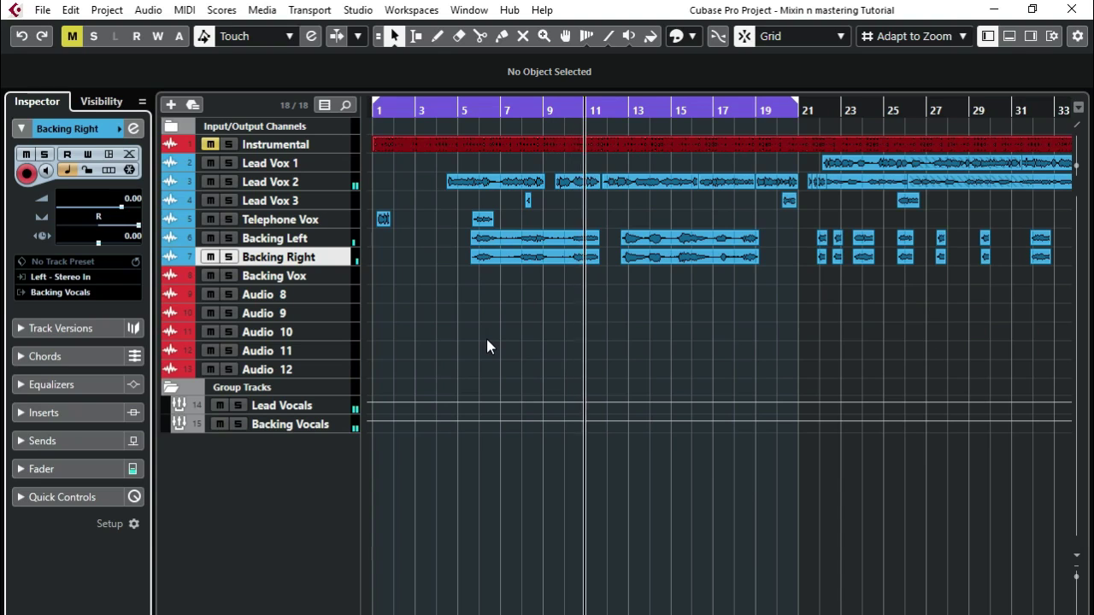
{"action": "key", "text": "space"}
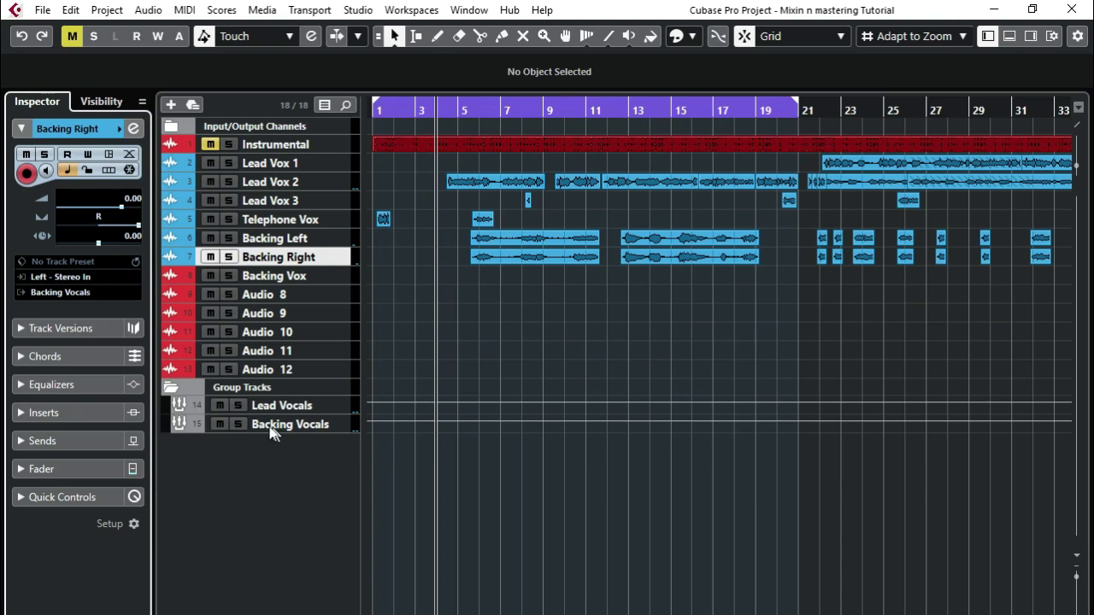
Open and close the Lead Vox 2 channel settings.
{"action": "left_click", "coordinate": [352, 180]}
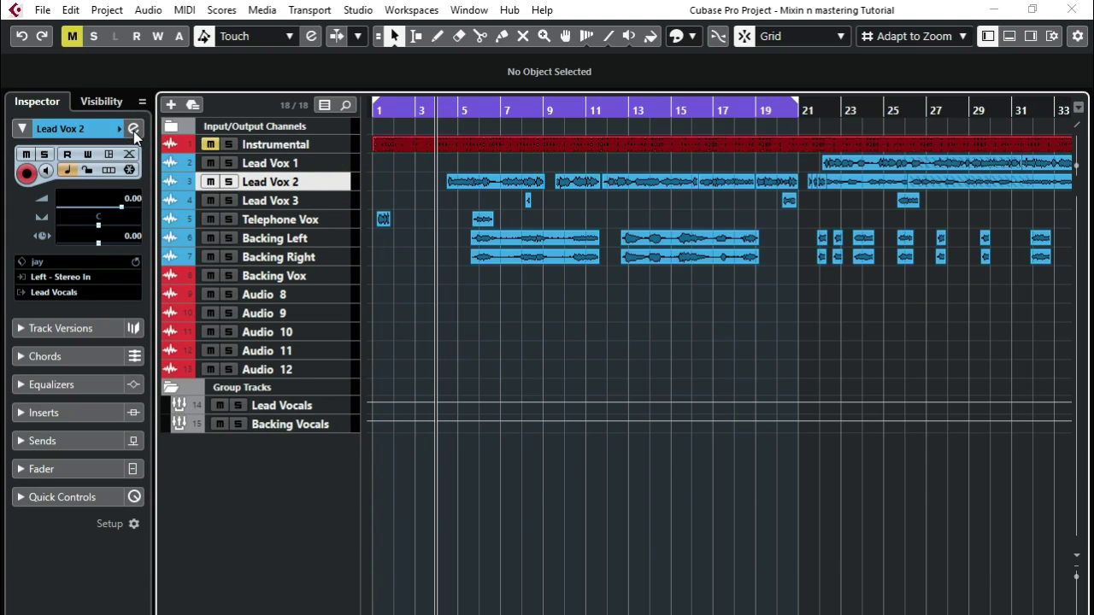
{"action": "left_click", "coordinate": [133, 129]}
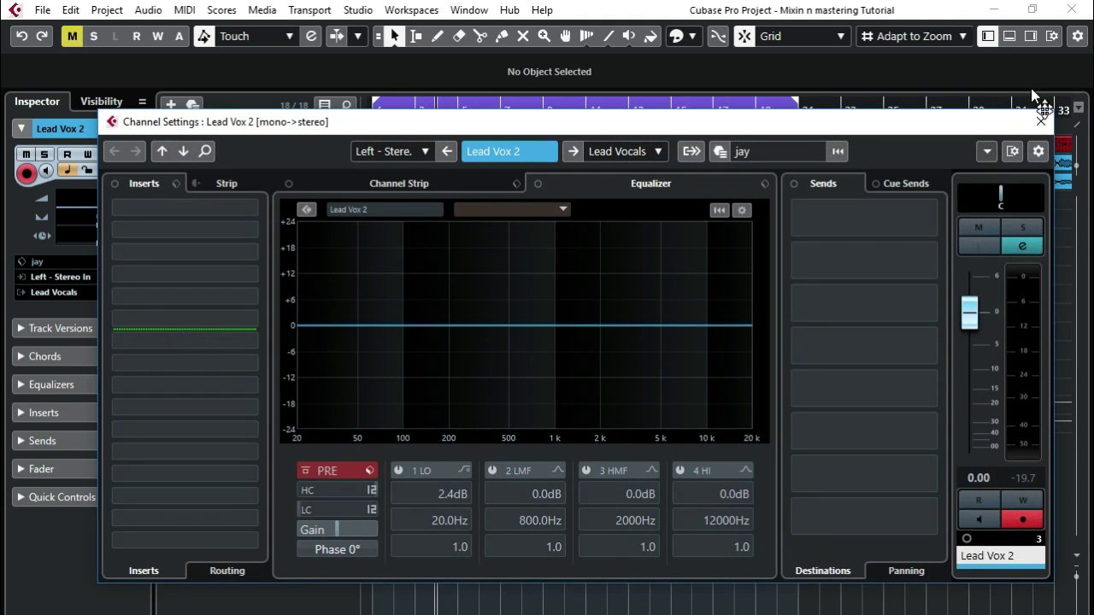
{"action": "left_click", "coordinate": [1040, 122]}
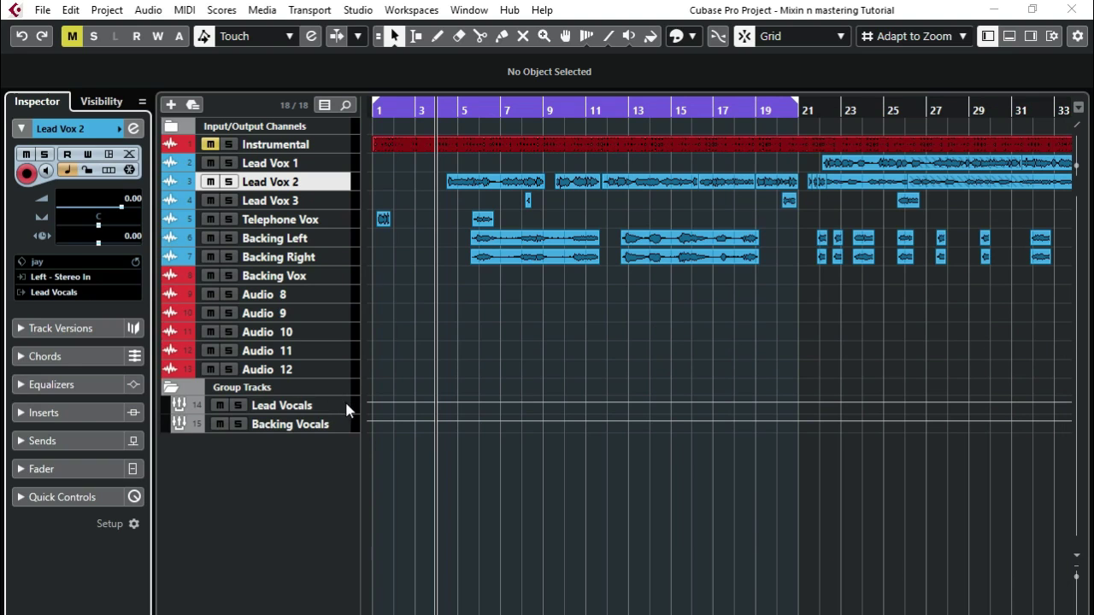
Set sends 1 and 2 of the Lead Vocals group to Stereo Out and switch both on.
{"action": "left_click", "coordinate": [344, 400]}
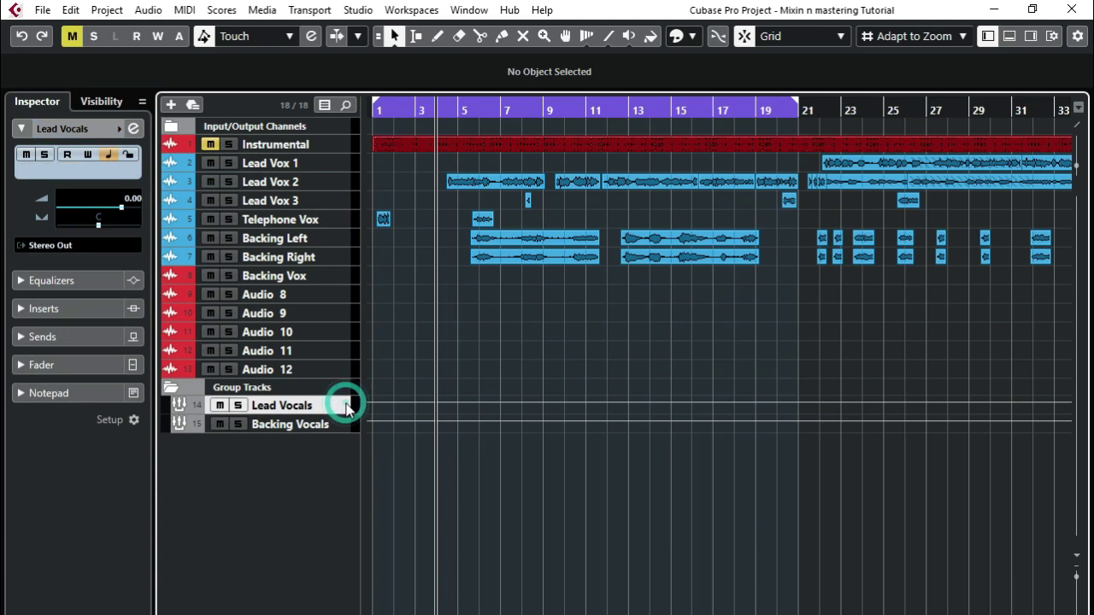
{"action": "left_click", "coordinate": [134, 129]}
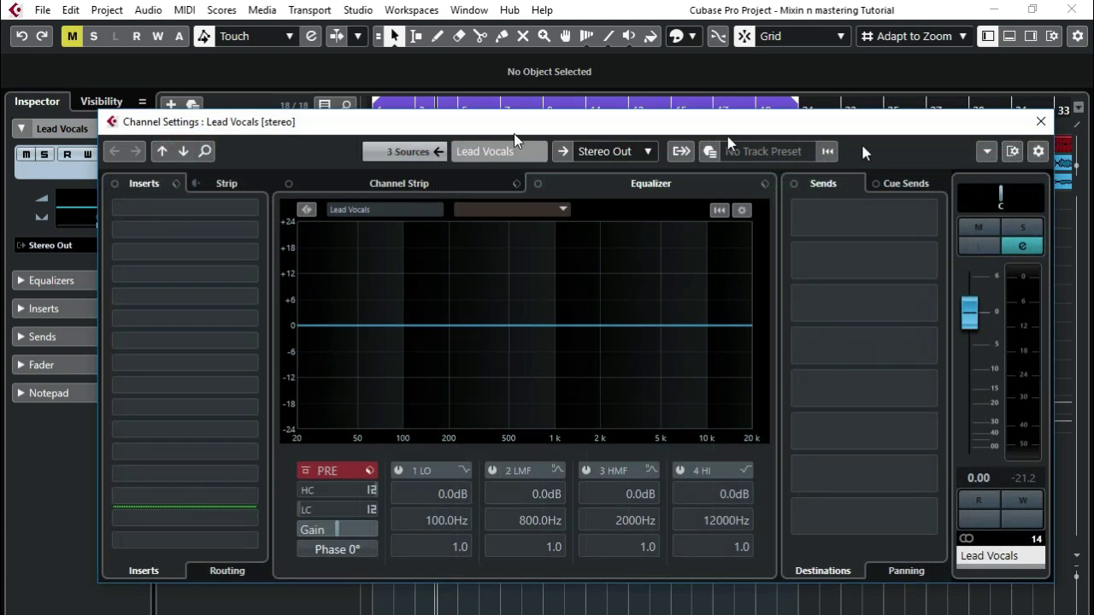
{"action": "left_click", "coordinate": [927, 219]}
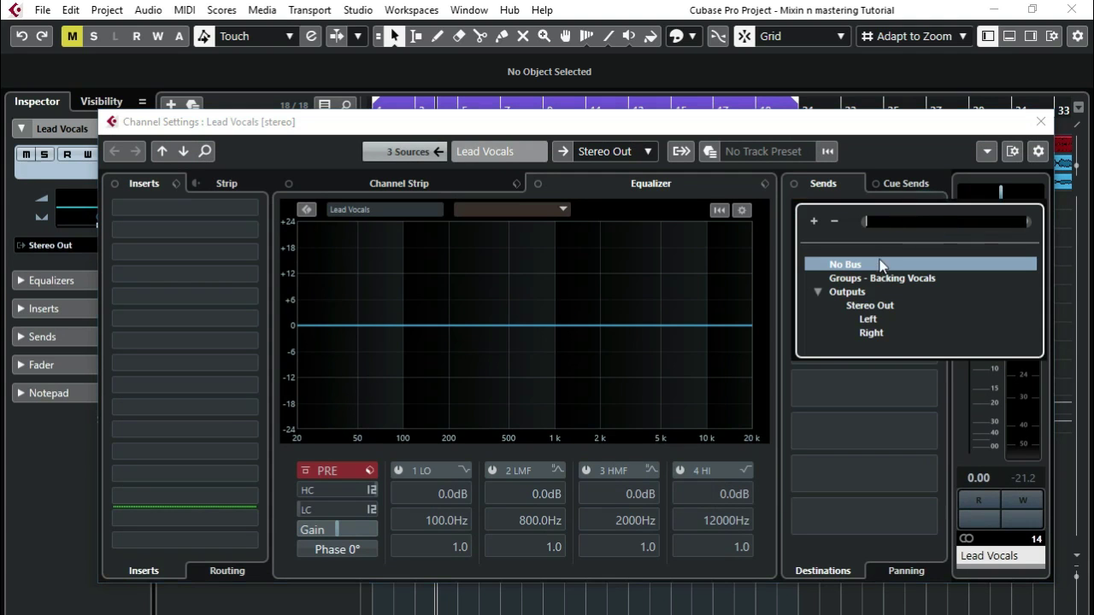
{"action": "left_click", "coordinate": [869, 306]}
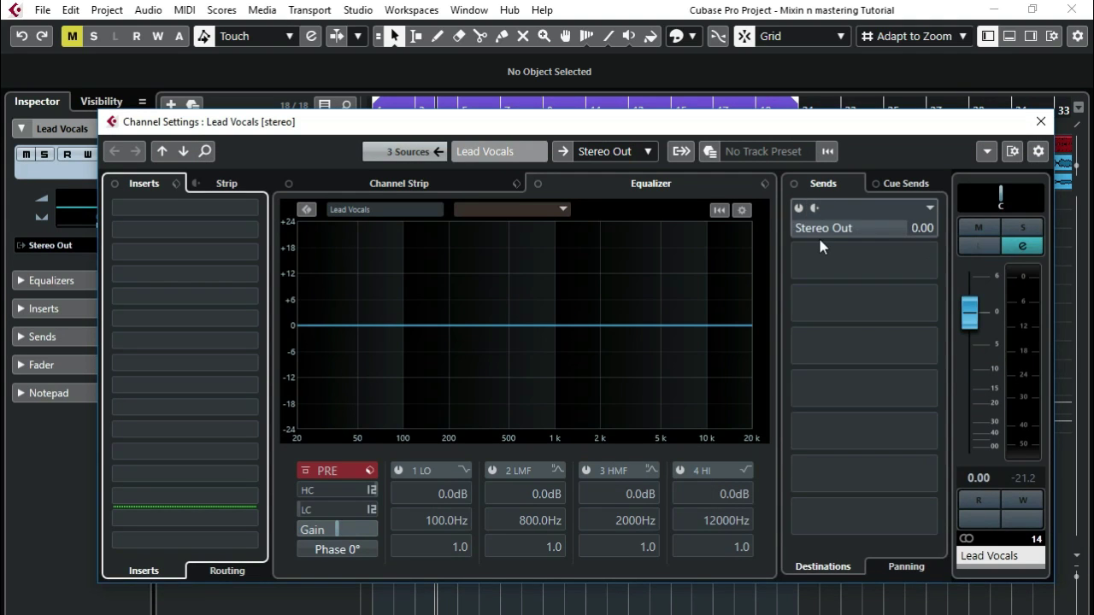
{"action": "left_click", "coordinate": [798, 211]}
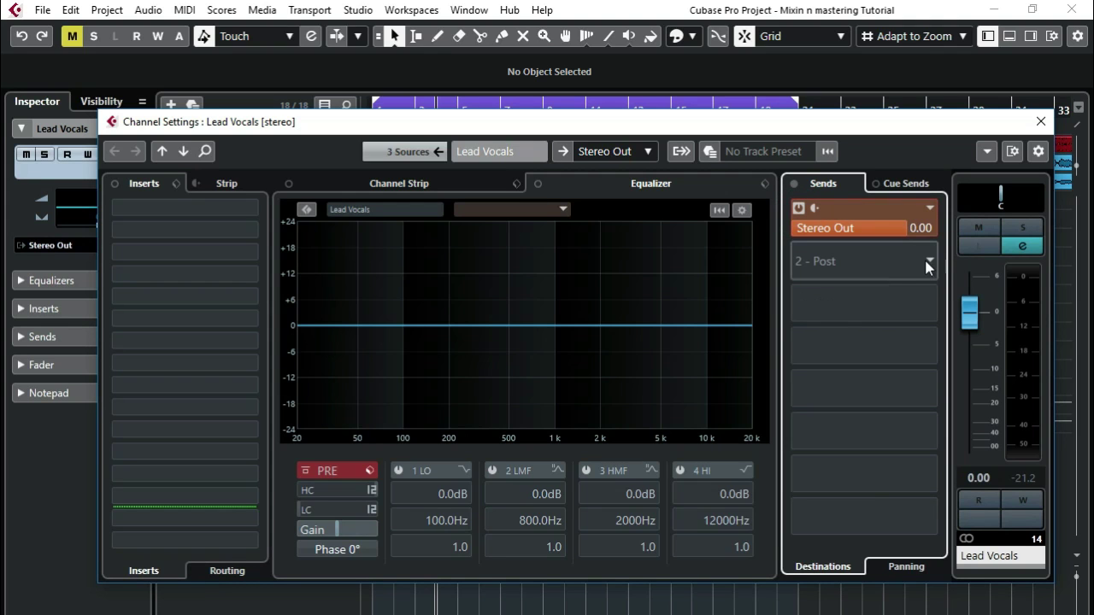
{"action": "left_click", "coordinate": [929, 265]}
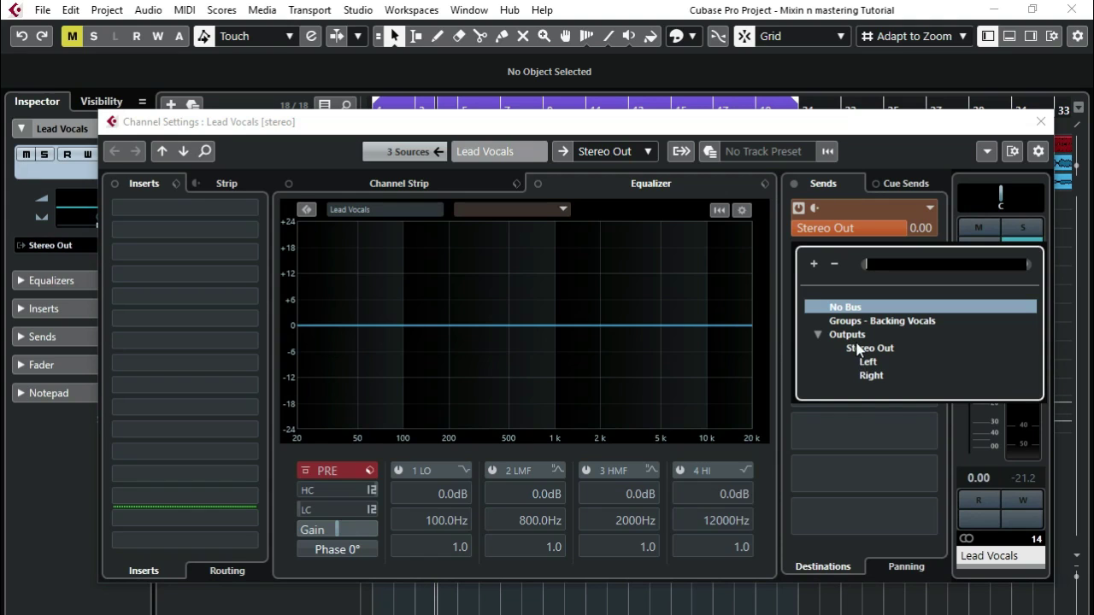
{"action": "left_click", "coordinate": [854, 347]}
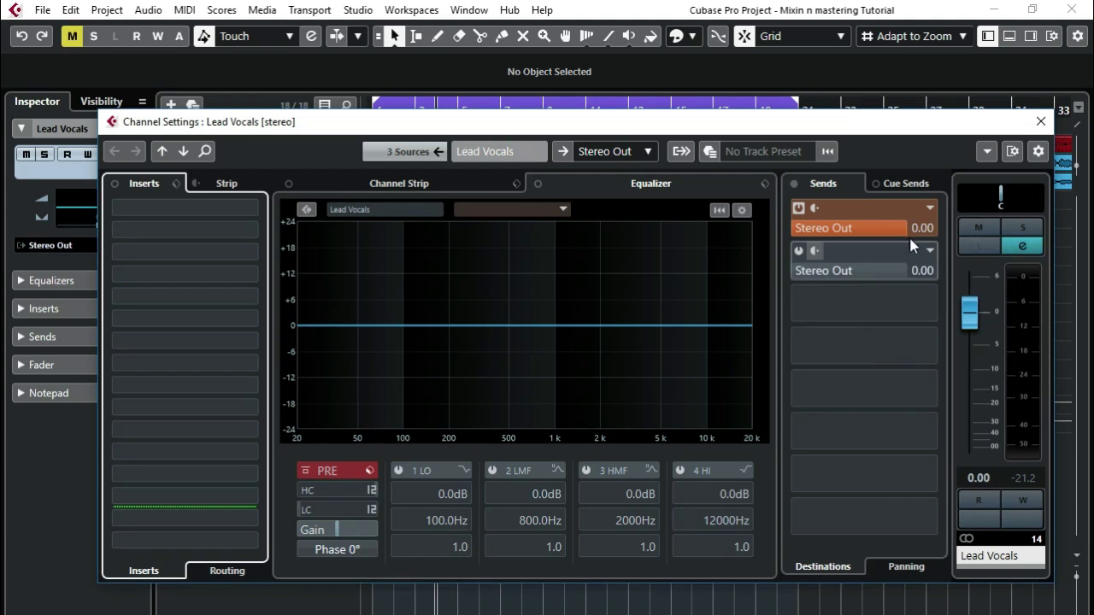
{"action": "left_click", "coordinate": [799, 251]}
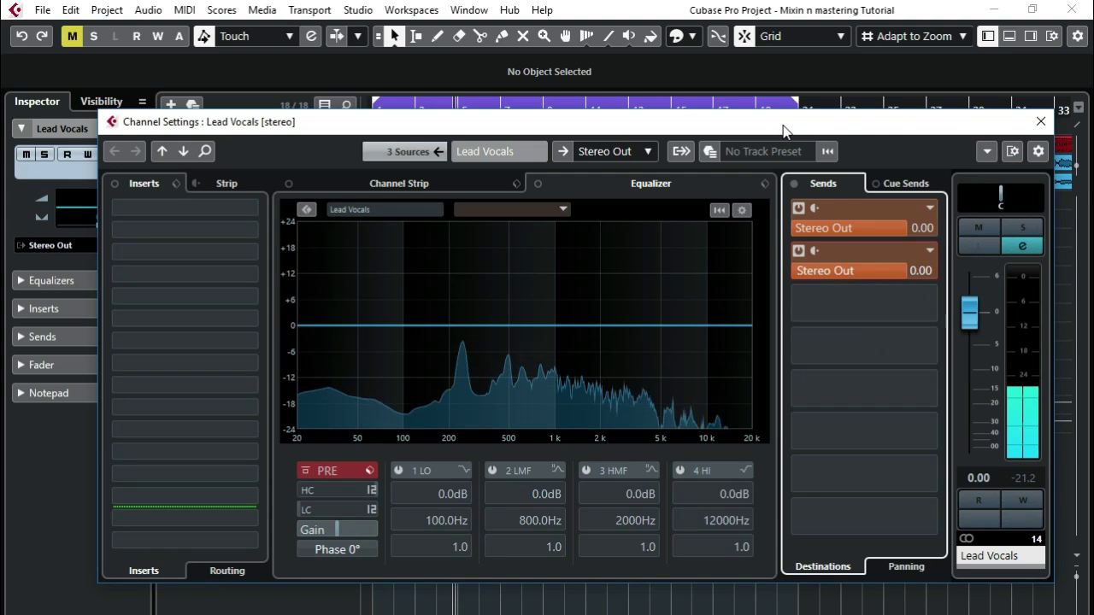
Assign the Backing Vocals group's sends 1 and 2 to Stereo Out and activate both.
{"action": "left_click", "coordinate": [1041, 125]}
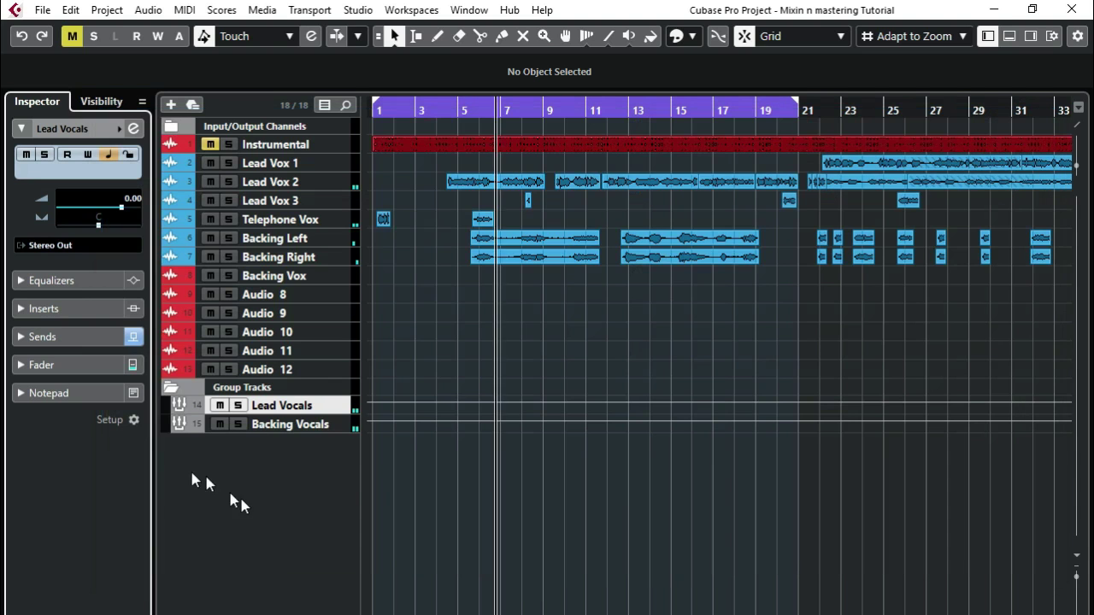
{"action": "key", "text": "space"}
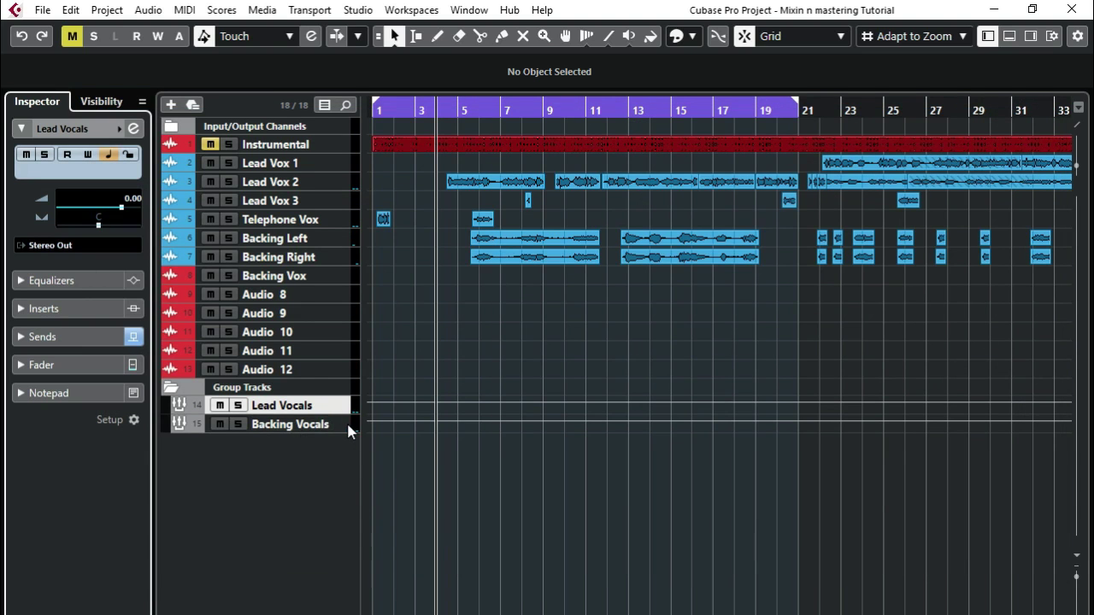
{"action": "left_click", "coordinate": [346, 422]}
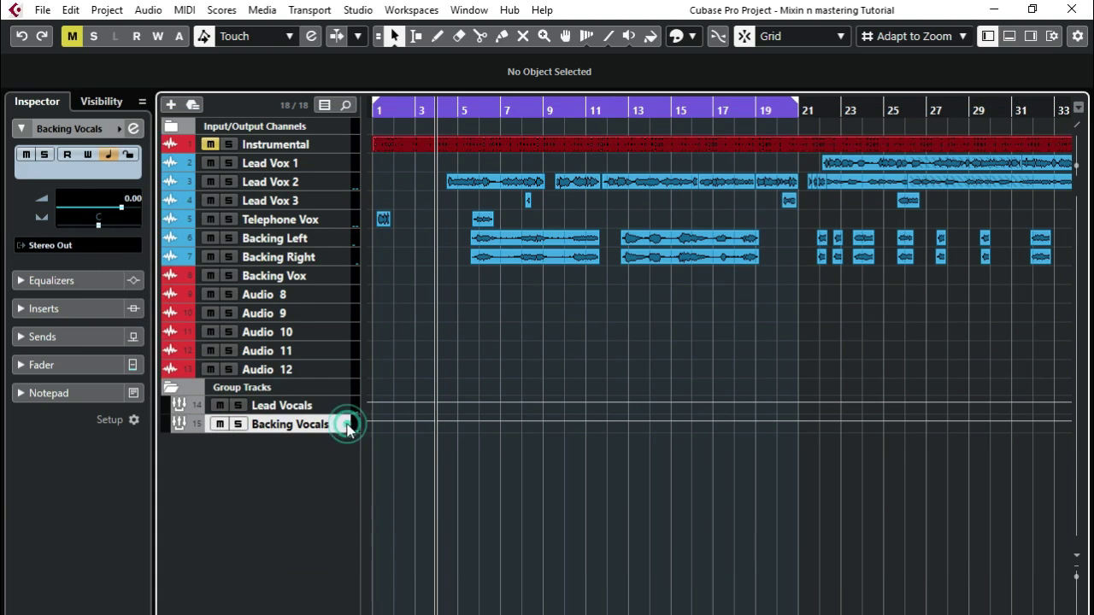
{"action": "left_click", "coordinate": [133, 129]}
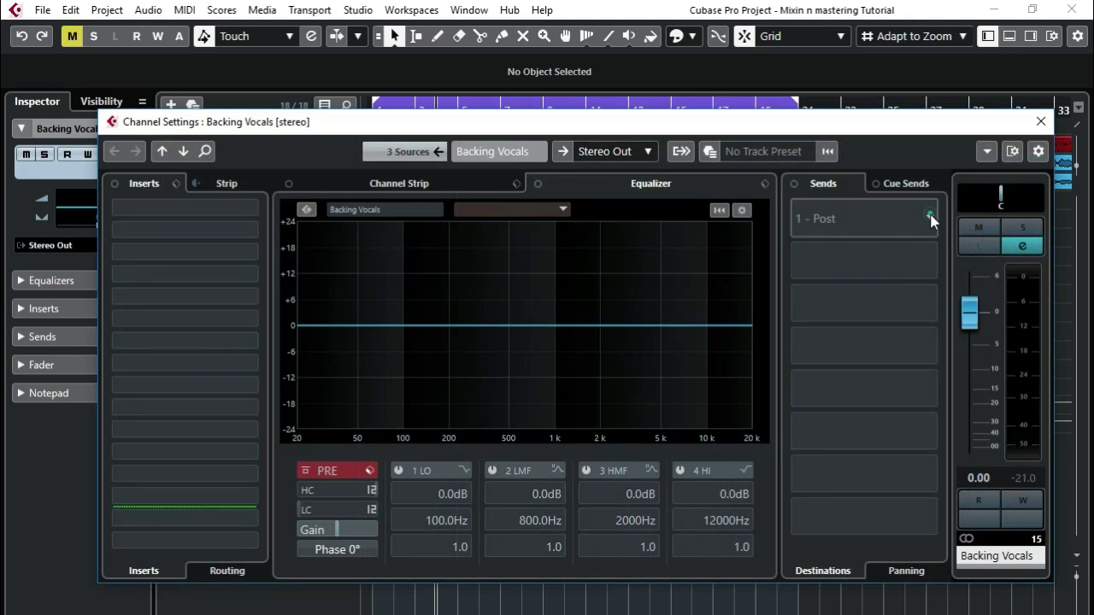
{"action": "left_click", "coordinate": [930, 219]}
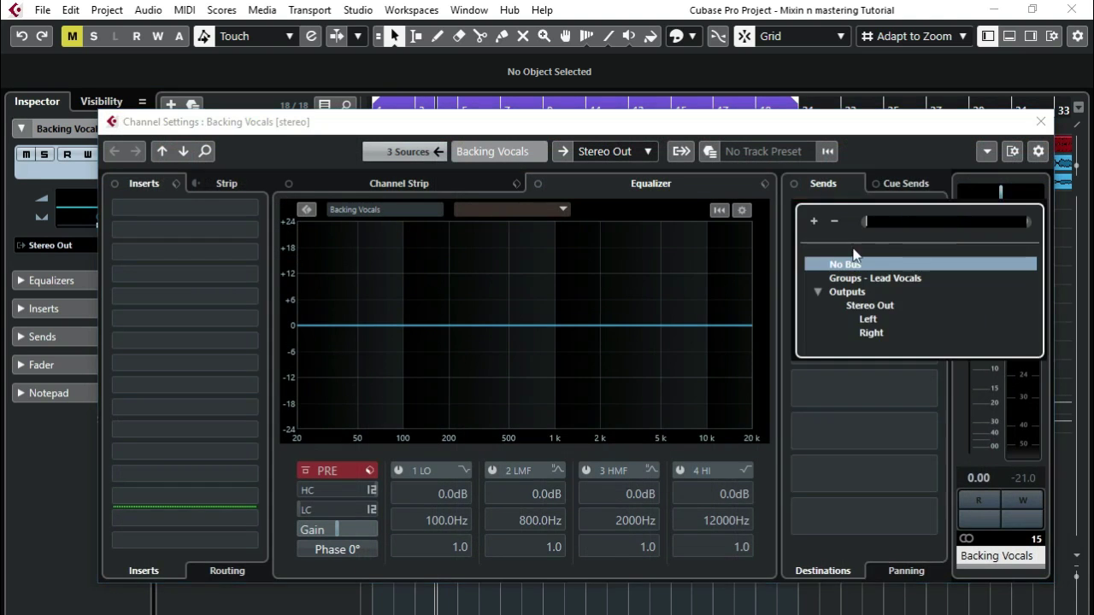
{"action": "left_click", "coordinate": [869, 306]}
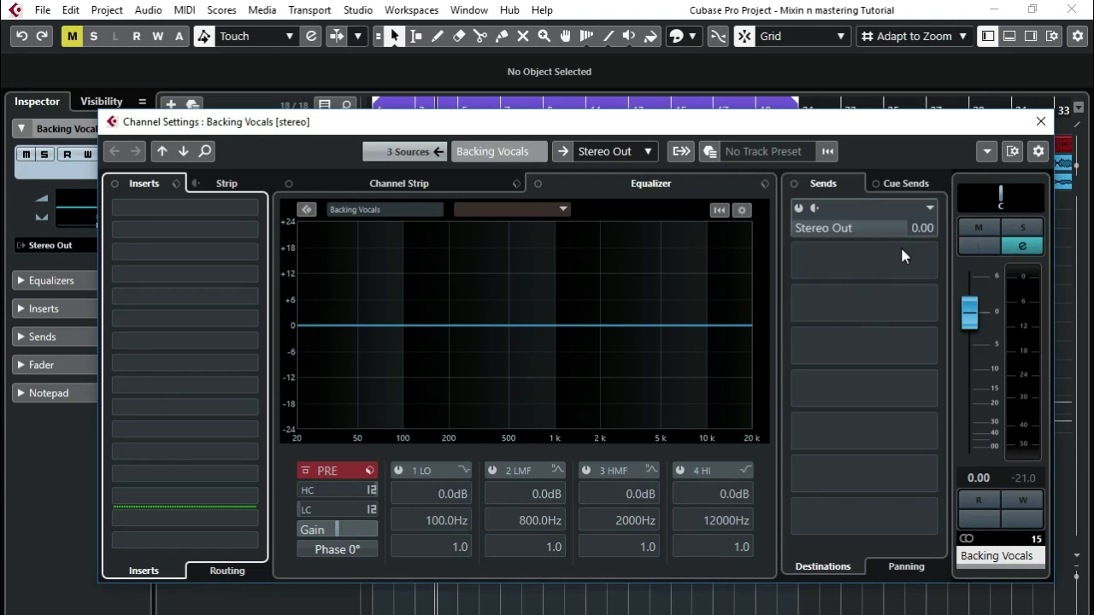
{"action": "left_click", "coordinate": [927, 260]}
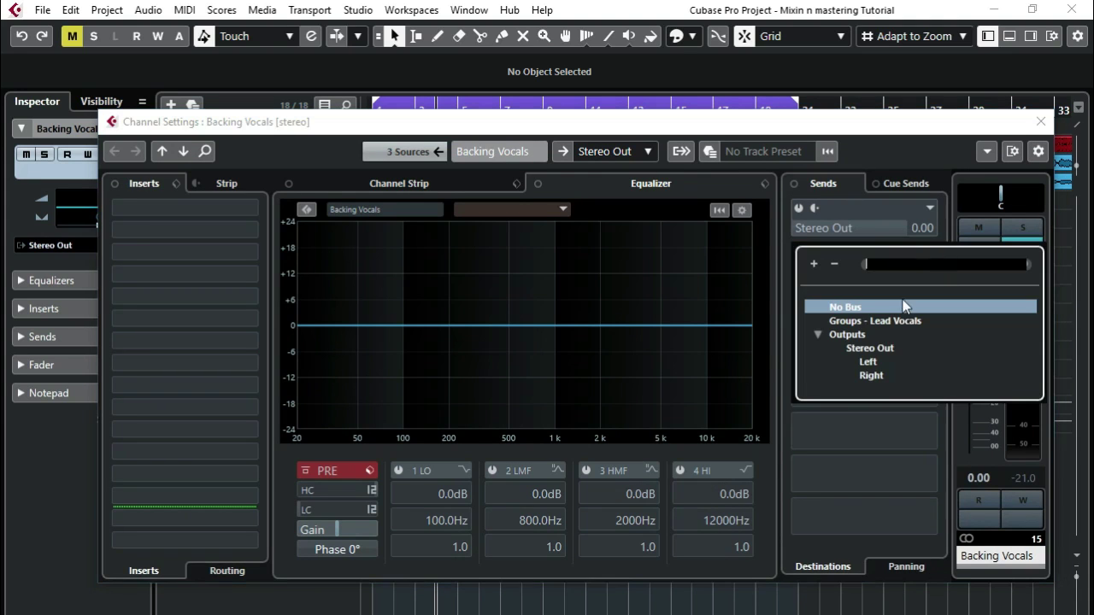
{"action": "left_click", "coordinate": [872, 349]}
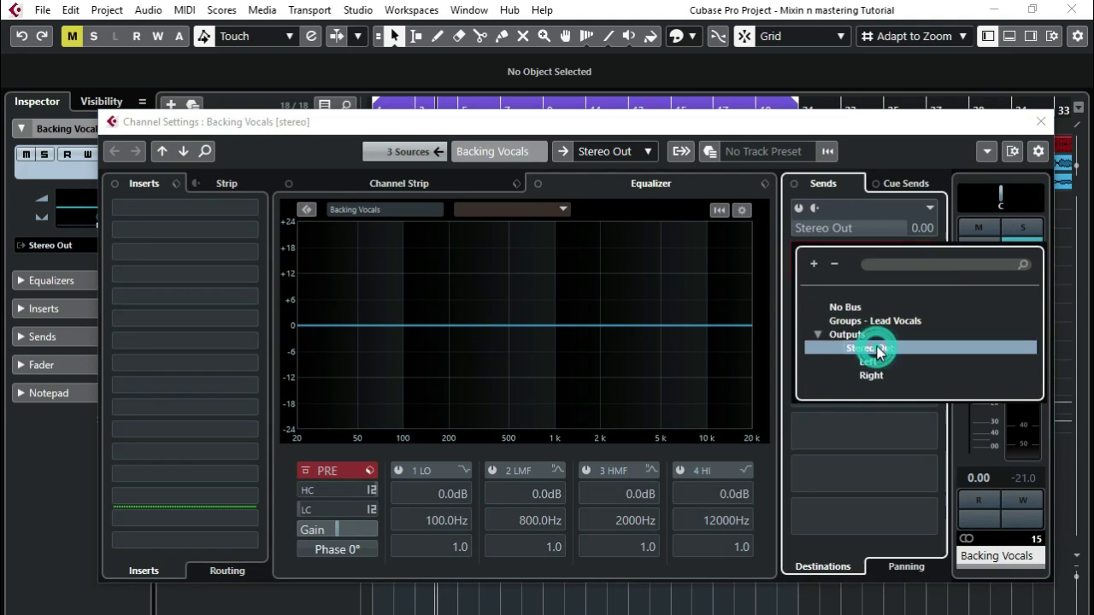
{"action": "left_click", "coordinate": [794, 208]}
{"action": "left_click", "coordinate": [802, 250]}
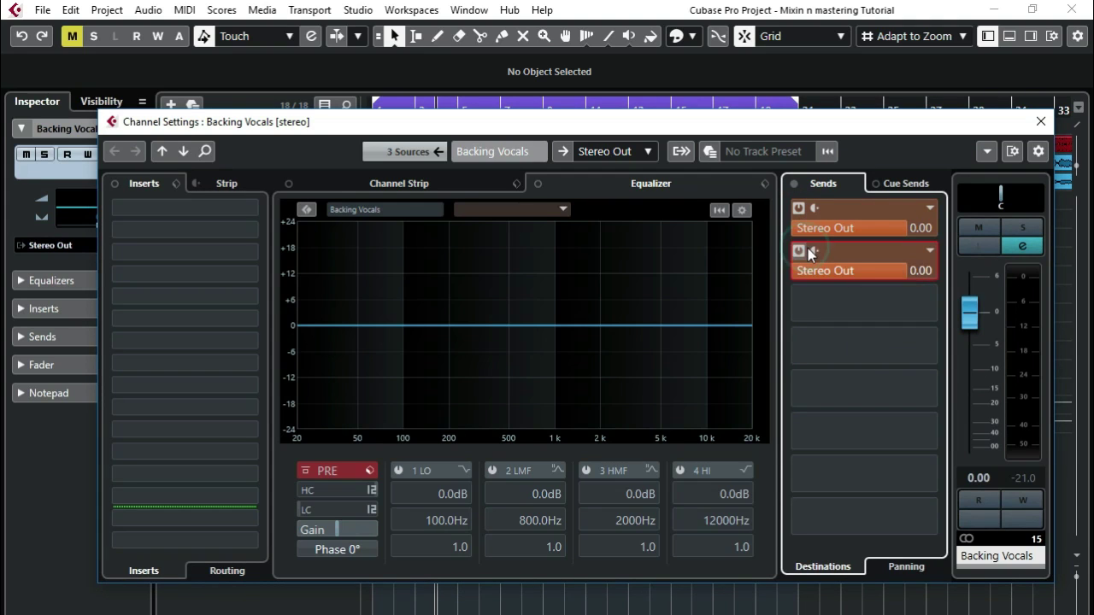
{"action": "left_click", "coordinate": [1034, 122]}
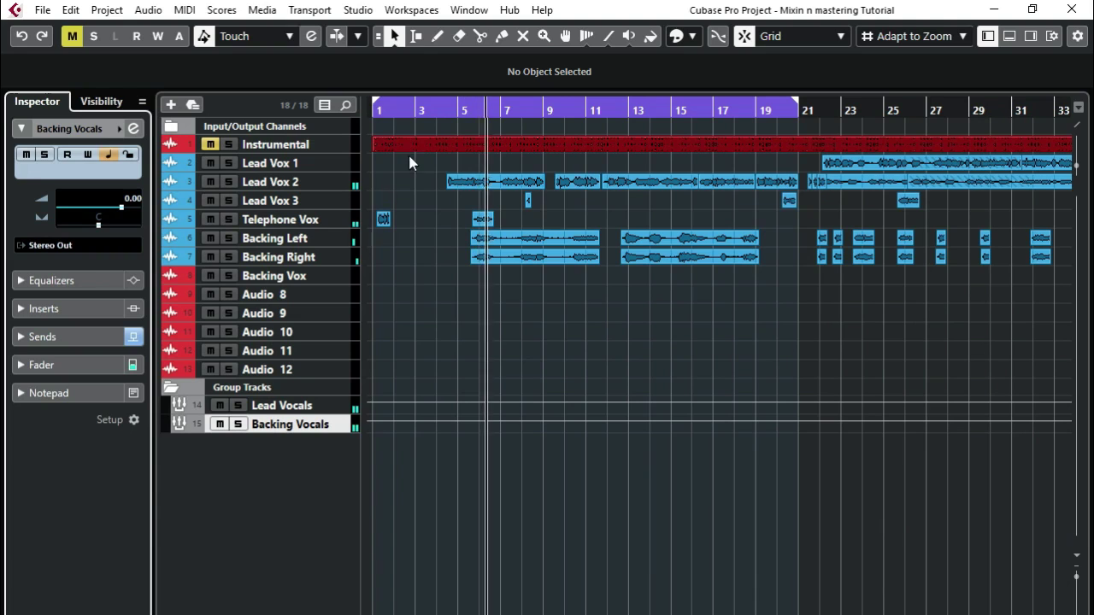
Stop playback, unmute the Instrumental track, and replay the mix from the start with both vocal groups.
{"action": "key", "text": "space"}
{"action": "left_click", "coordinate": [219, 147]}
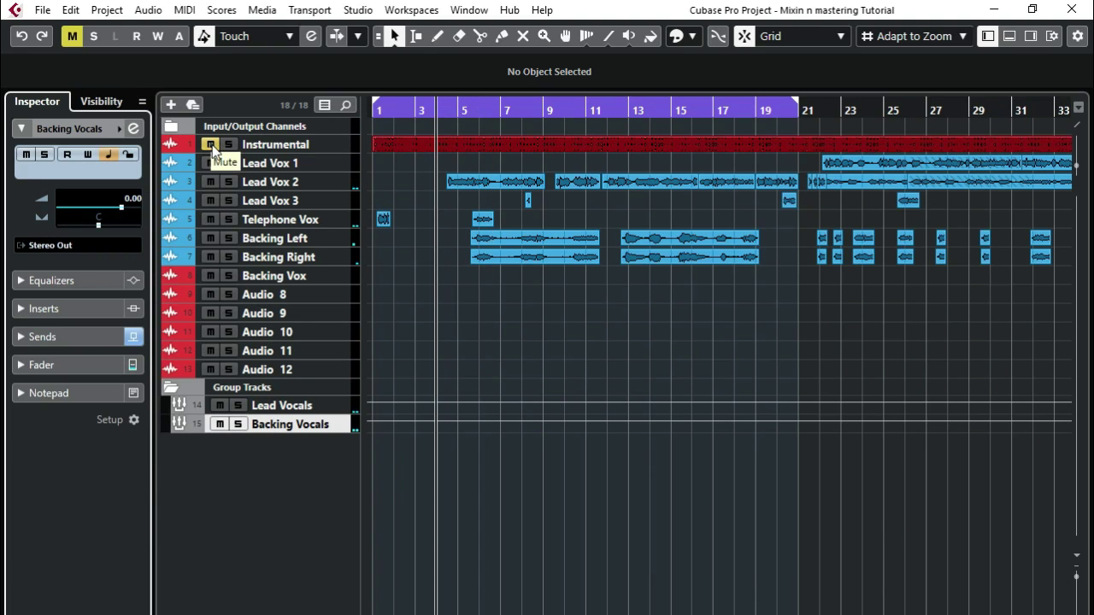
{"action": "key", "text": "space"}
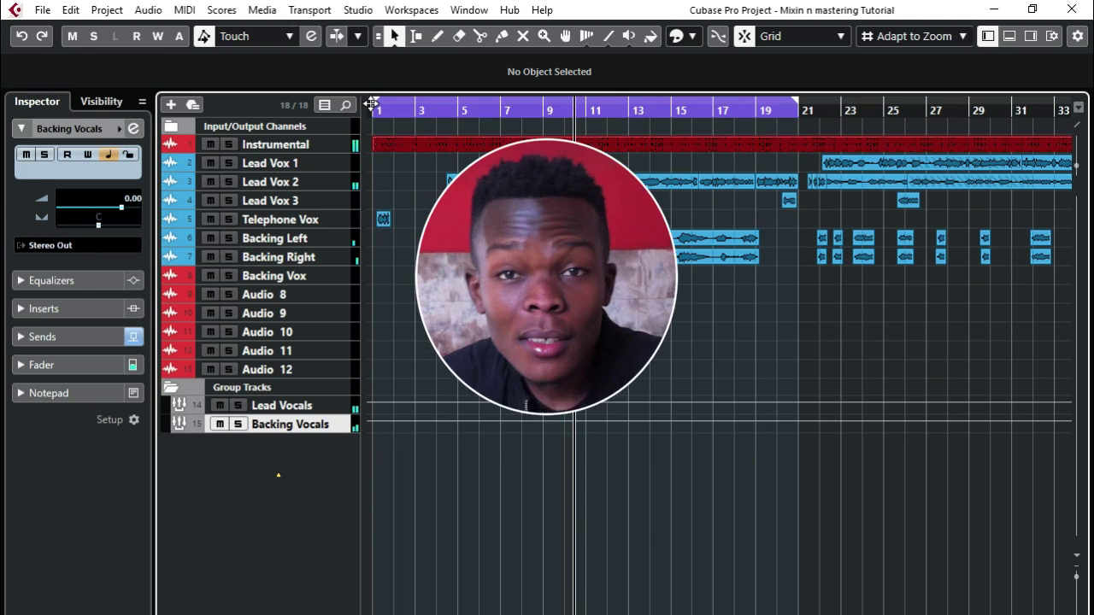
{"action": "left_click", "coordinate": [371, 103]}
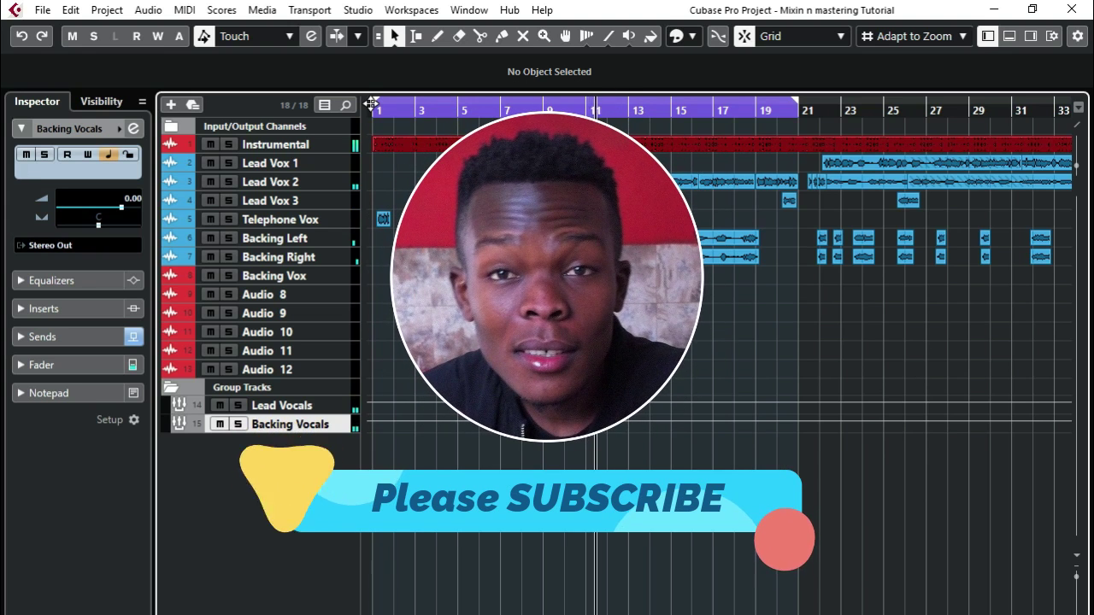